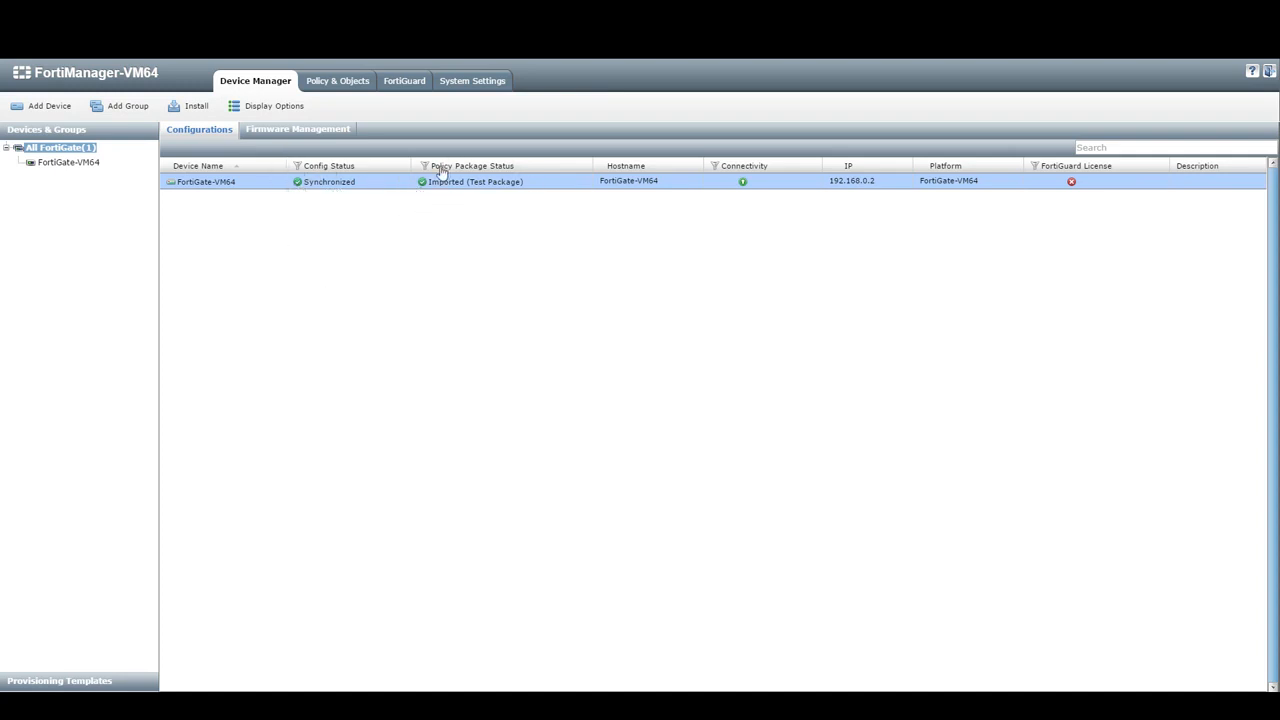
- Inspect Test Package's policies, including policy 1's HTTP service and policy 3's dropbox.com destination, then show System Settings
{"action": "left_click", "coordinate": [333, 90]}
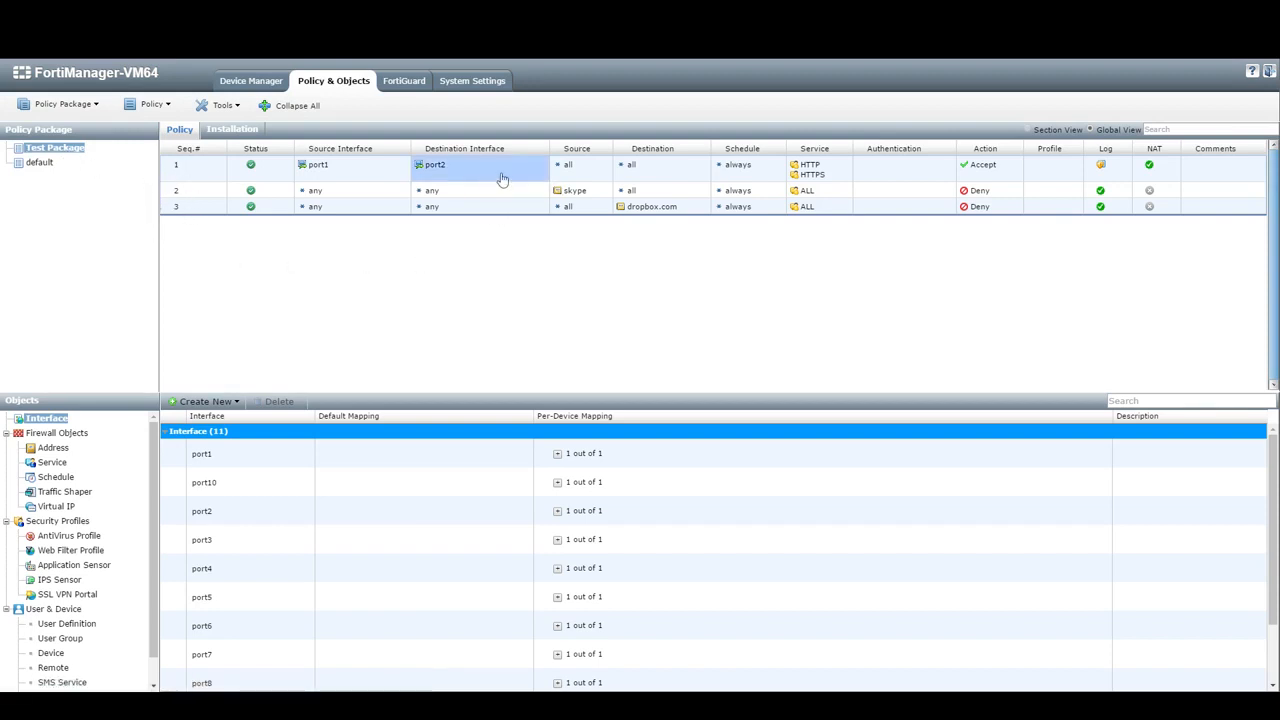
{"action": "left_click", "coordinate": [810, 165]}
{"action": "left_click", "coordinate": [652, 207]}
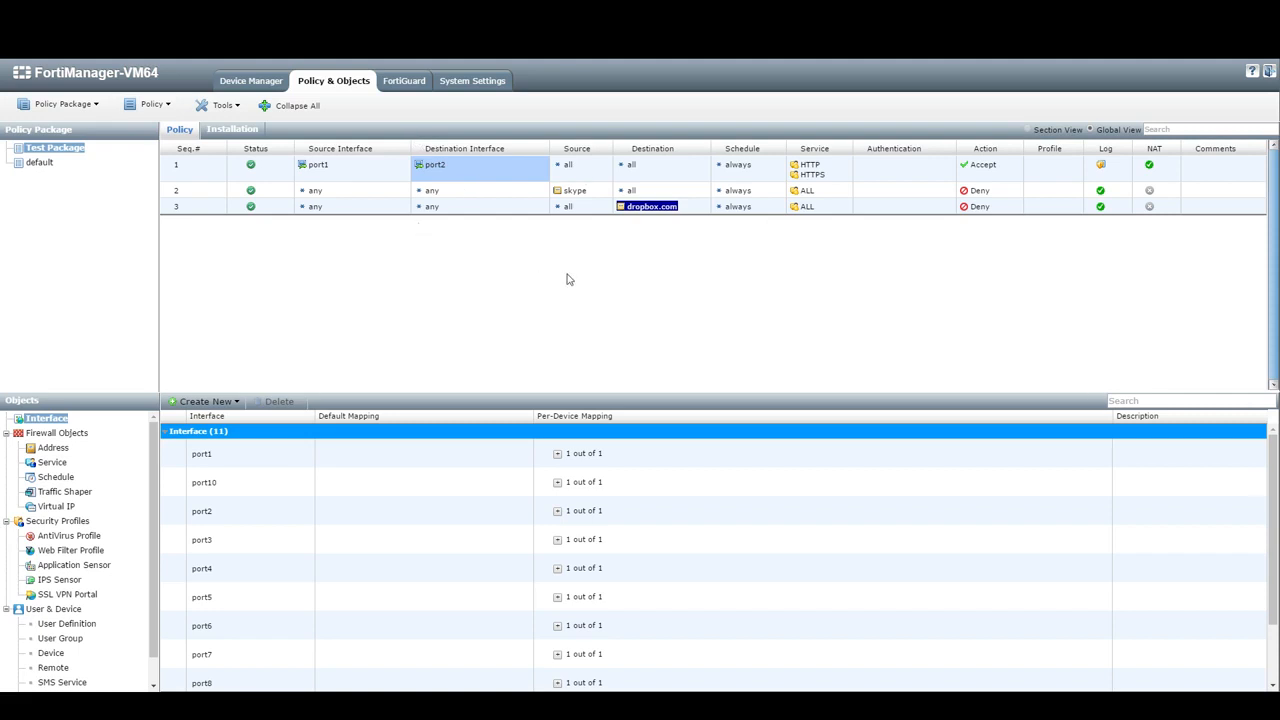
{"action": "left_click", "coordinate": [470, 90]}
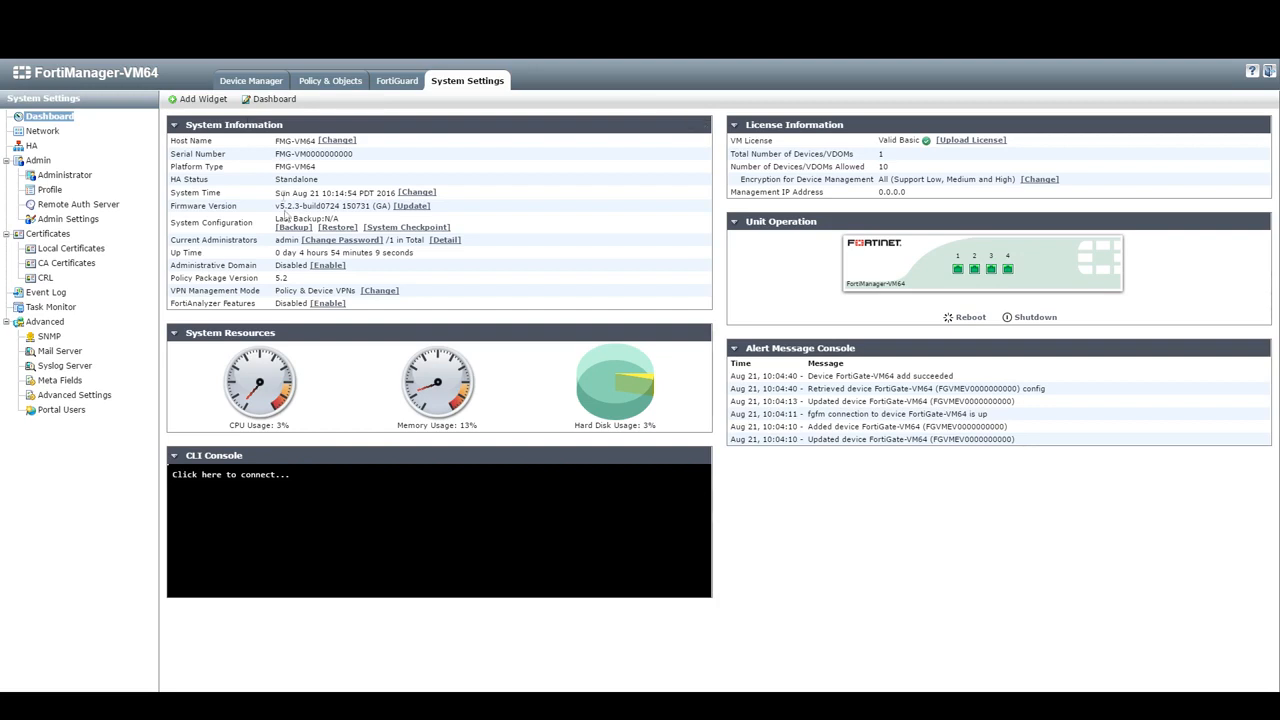
- Enable Administrative Domains, sign back in as admin, and postpone the evaluation license reminder
{"action": "left_click_drag", "start_coordinate": [174, 265], "coordinate": [248, 266]}
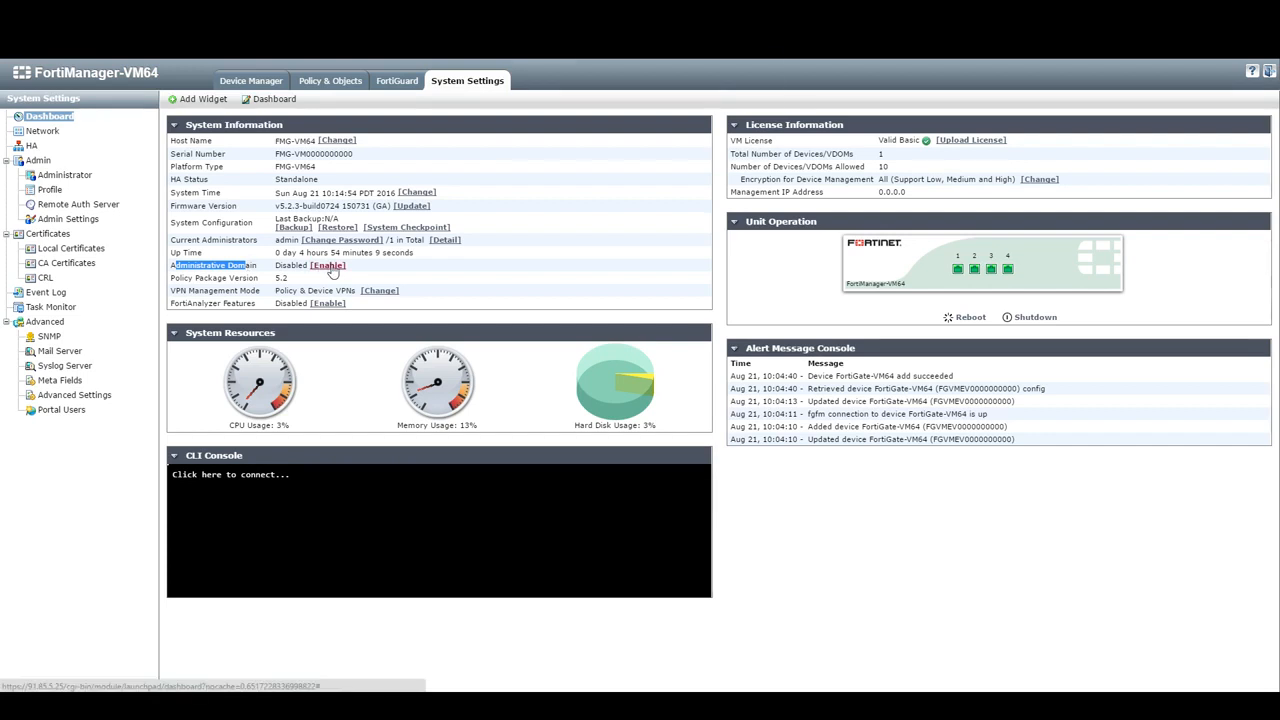
{"action": "left_click", "coordinate": [328, 265]}
{"action": "left_click", "coordinate": [676, 126]}
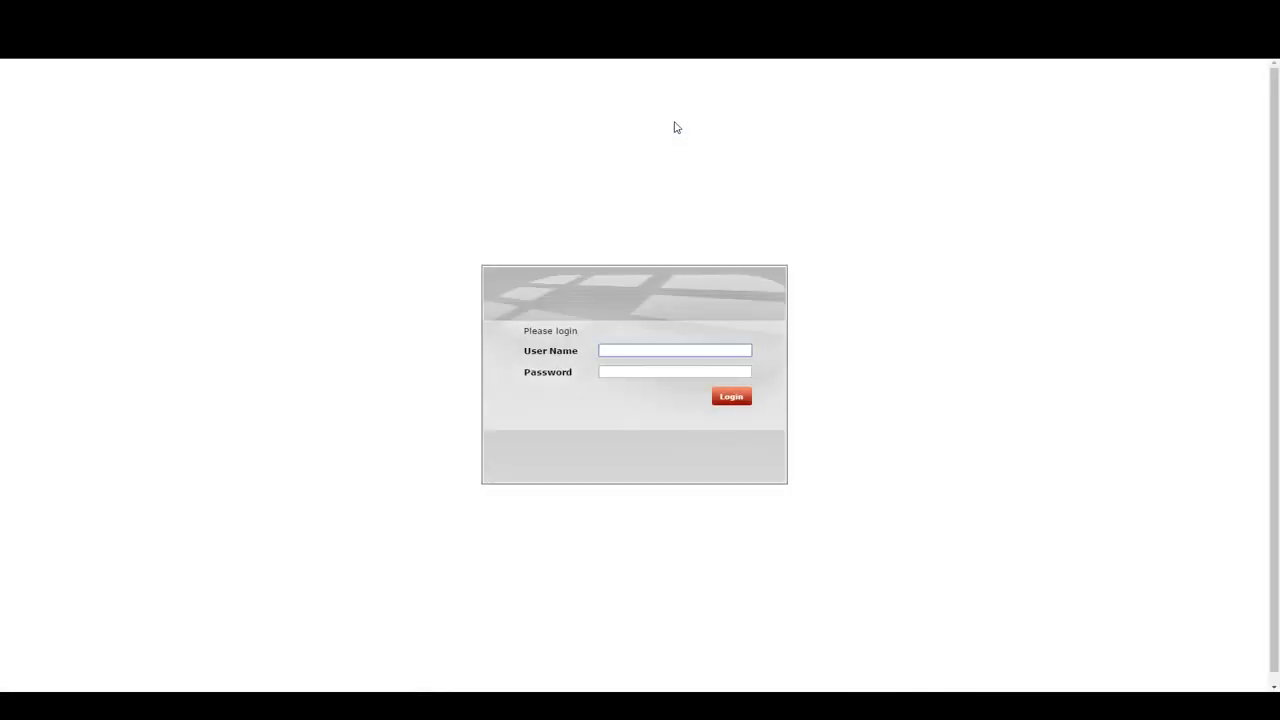
{"action": "type", "text": "admin"}
{"action": "key", "text": "Return"}
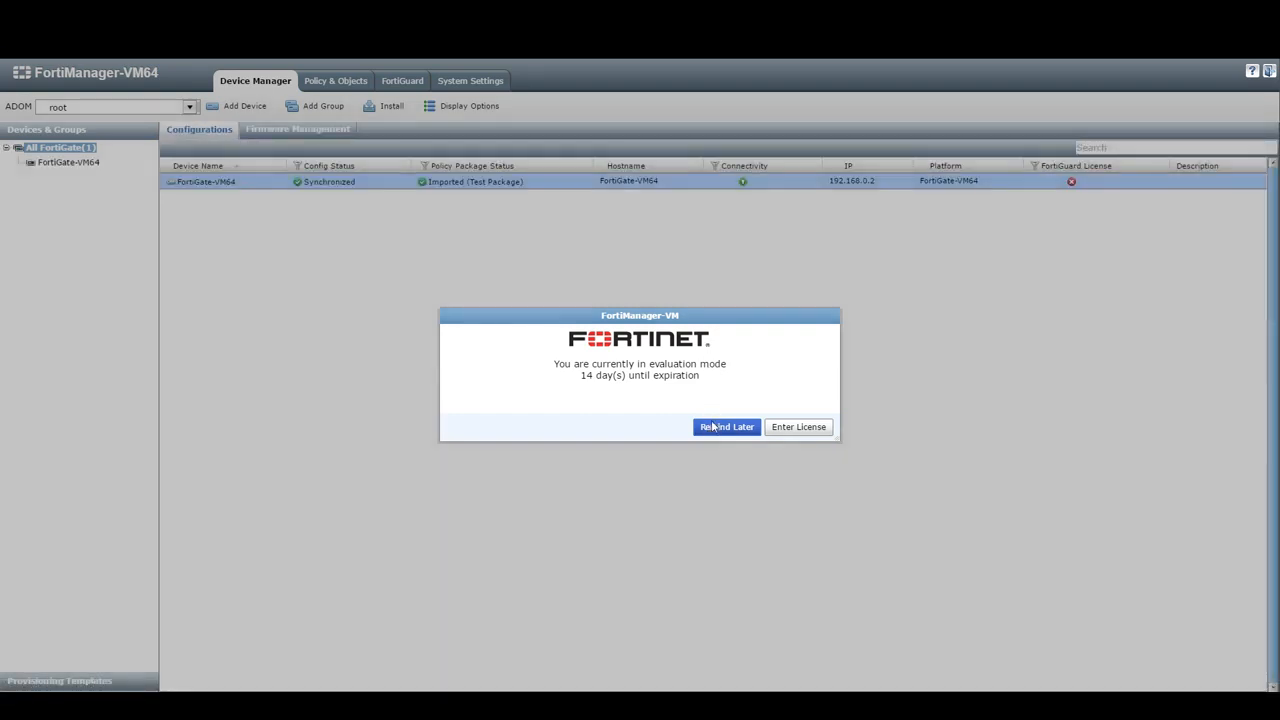
{"action": "left_click", "coordinate": [712, 429]}
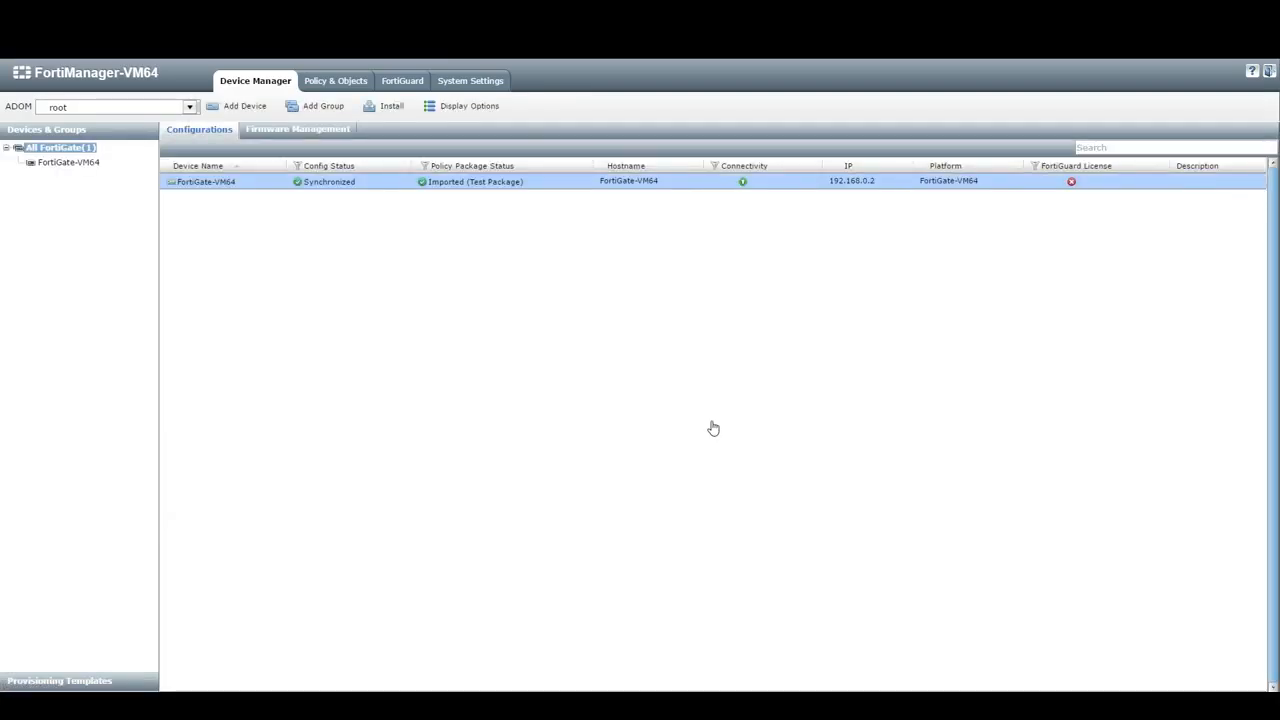
{"action": "left_click", "coordinate": [189, 107]}
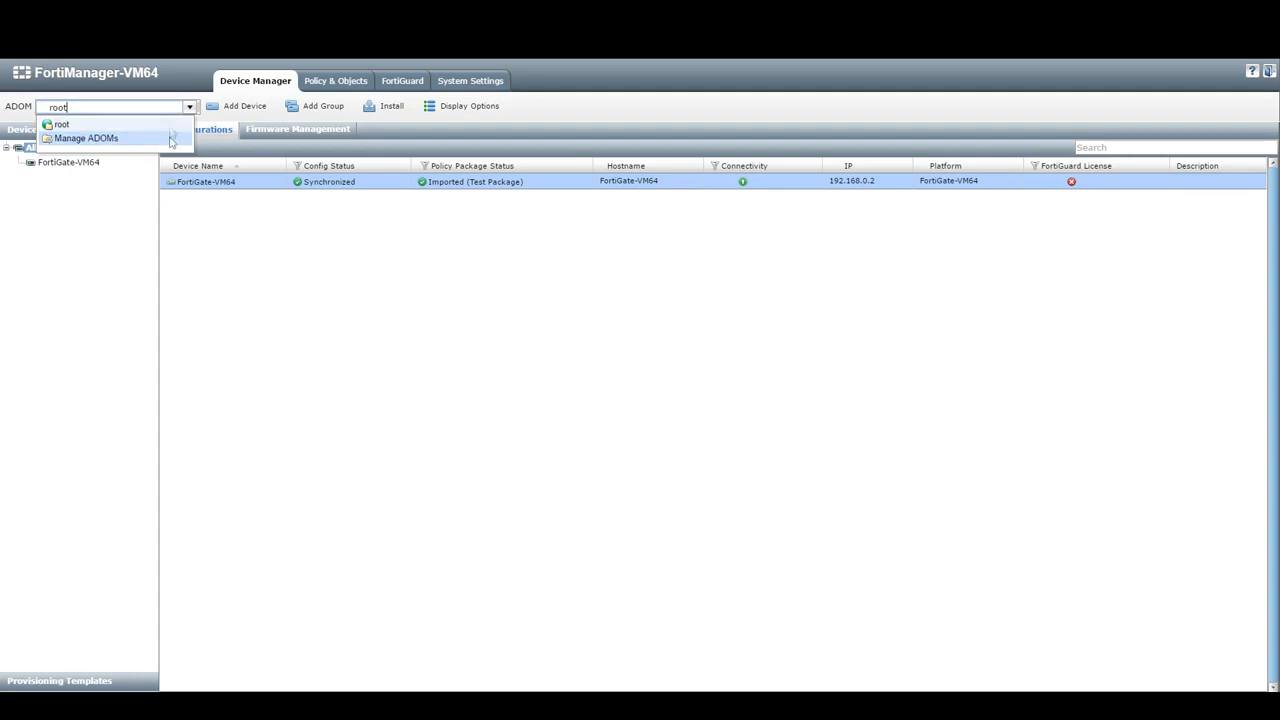
{"action": "left_click", "coordinate": [342, 281]}
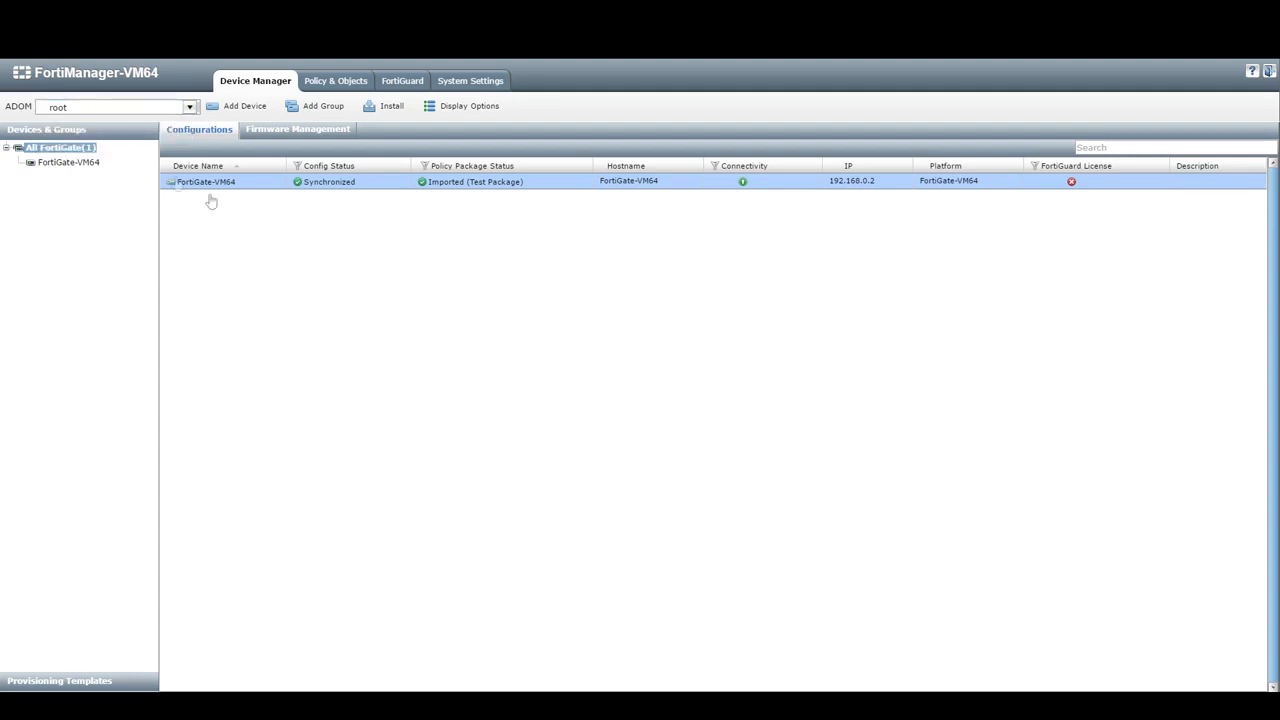
{"action": "left_click", "coordinate": [81, 168]}
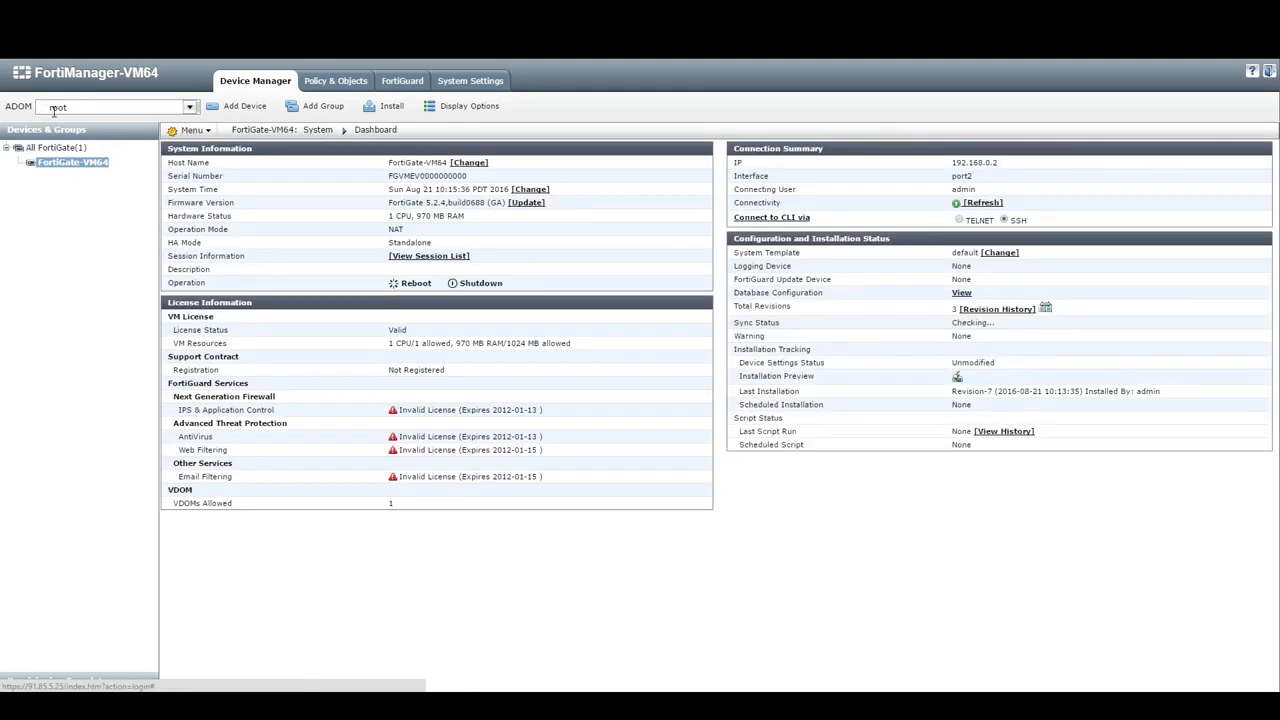
{"action": "left_click", "coordinate": [315, 84]}
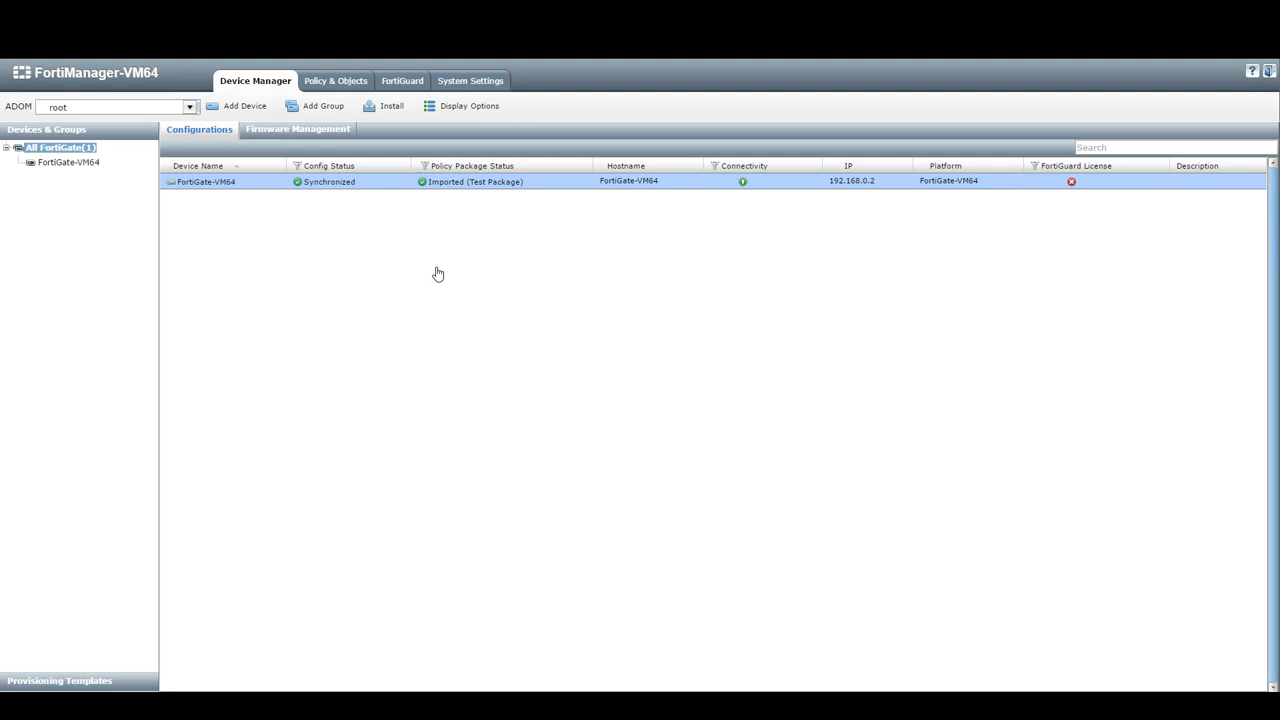
{"action": "left_click", "coordinate": [467, 90]}
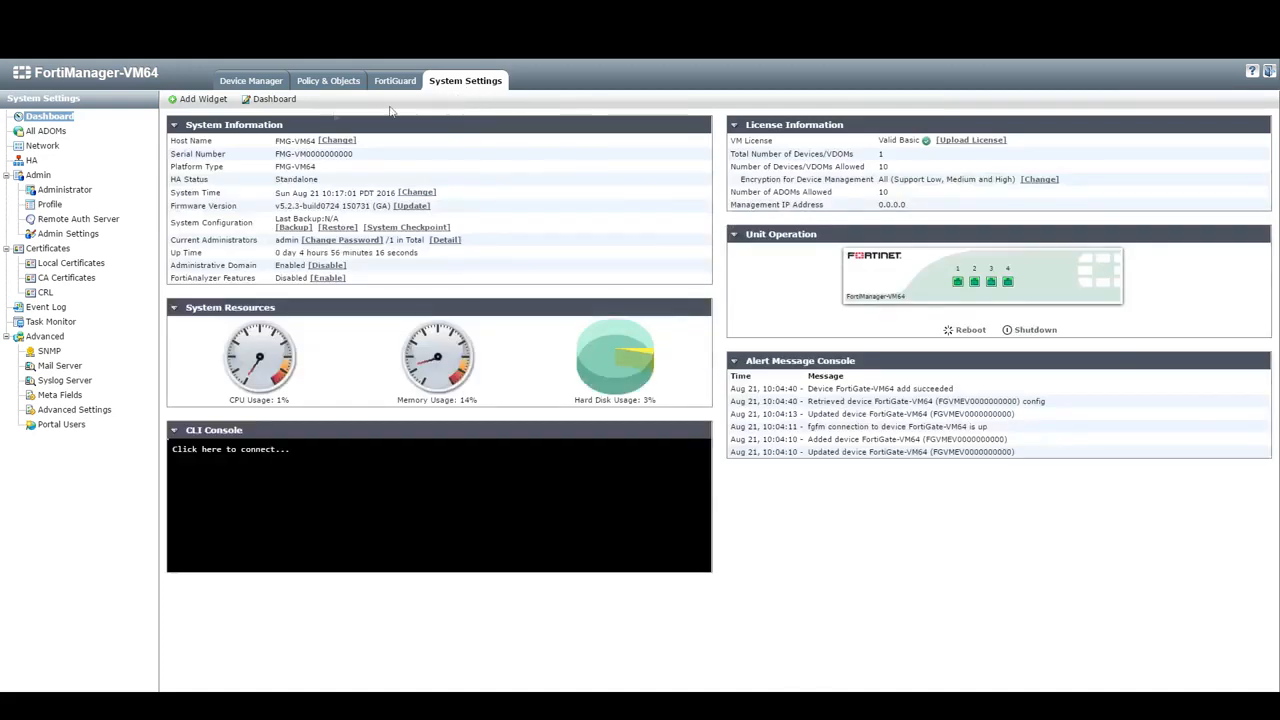
- Draft a FortiGate 5.2 ADOM named 'Mr test' with FortiGate-VM64 added and submit it
{"action": "left_click", "coordinate": [47, 131]}
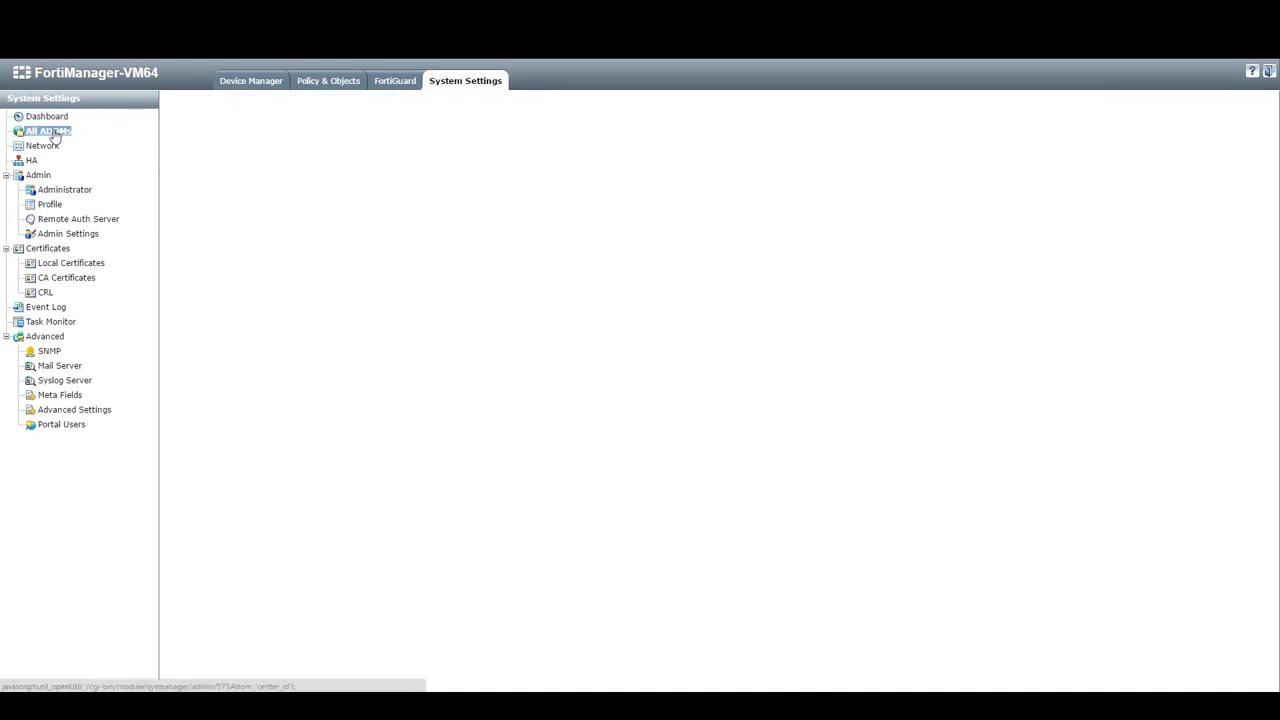
{"action": "left_click", "coordinate": [205, 100]}
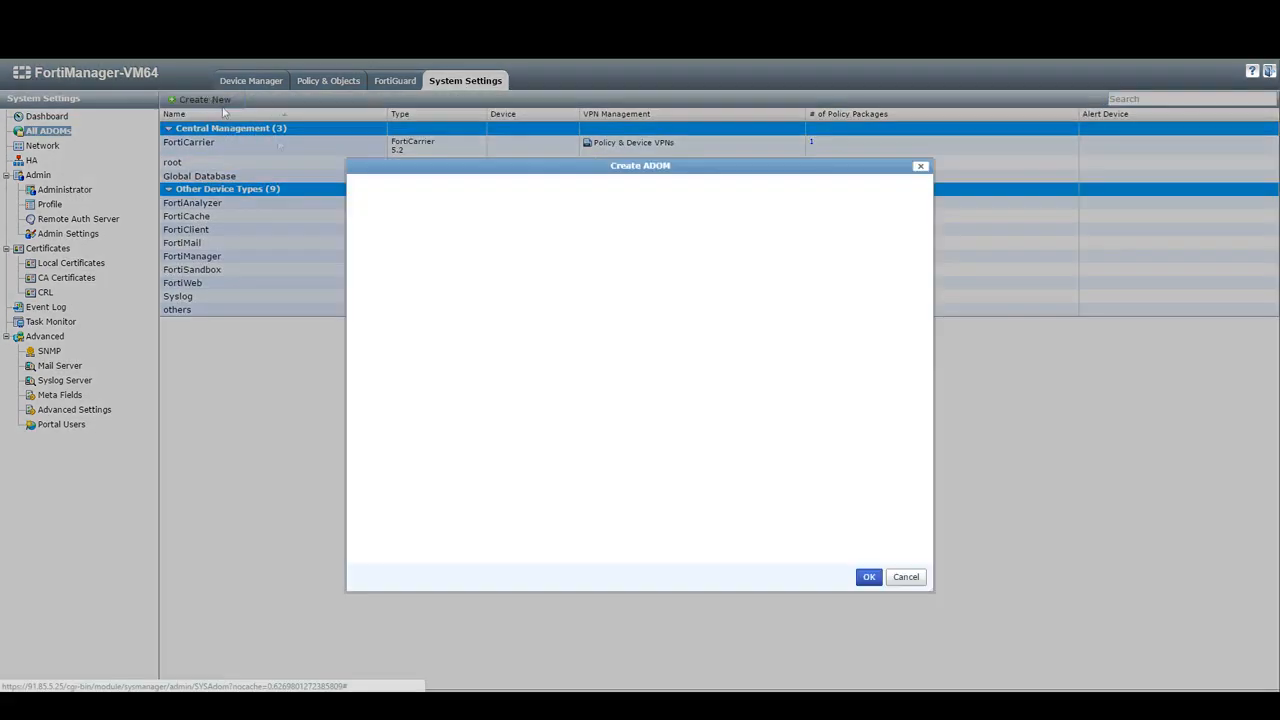
{"action": "left_click", "coordinate": [502, 189]}
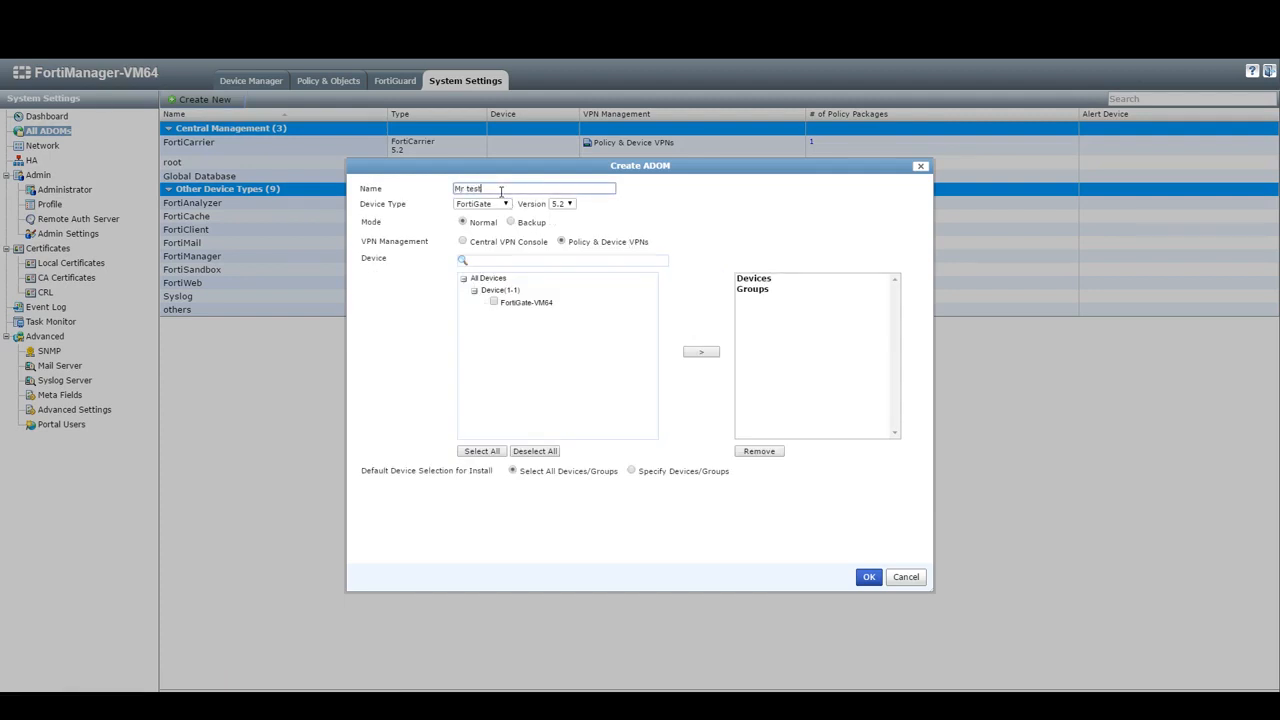
{"action": "left_click", "coordinate": [471, 203]}
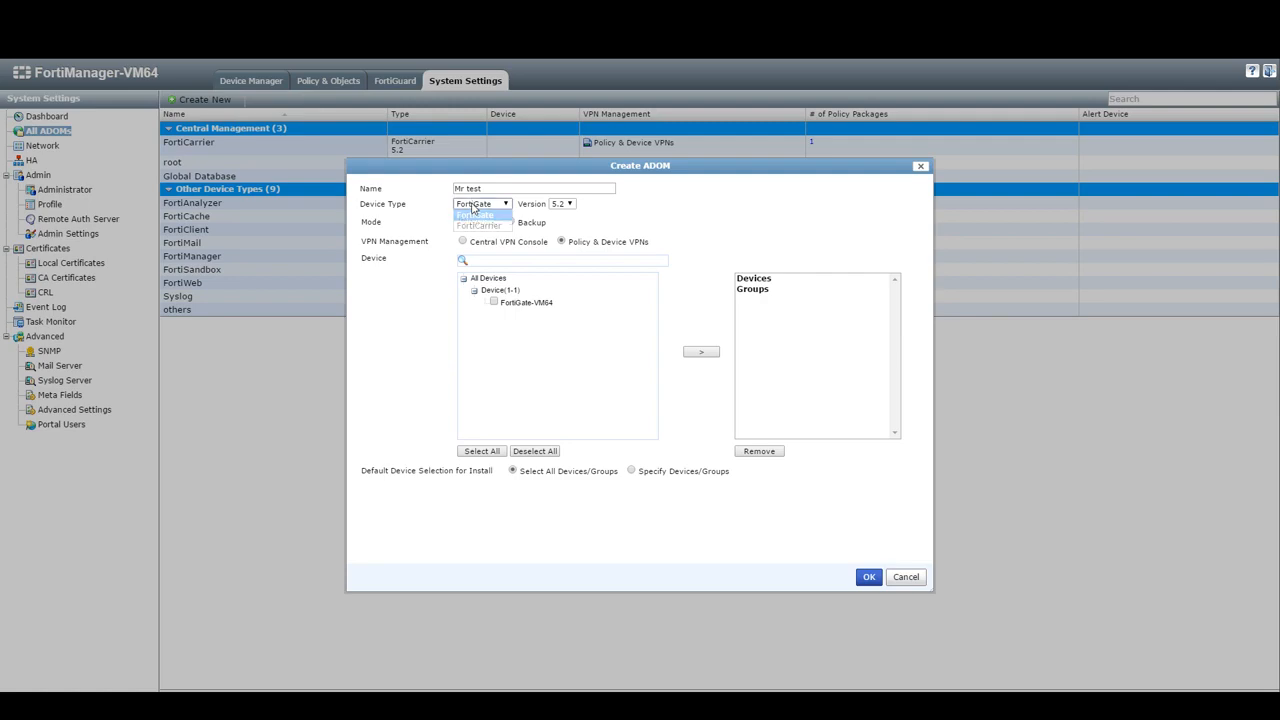
{"action": "left_click", "coordinate": [472, 206]}
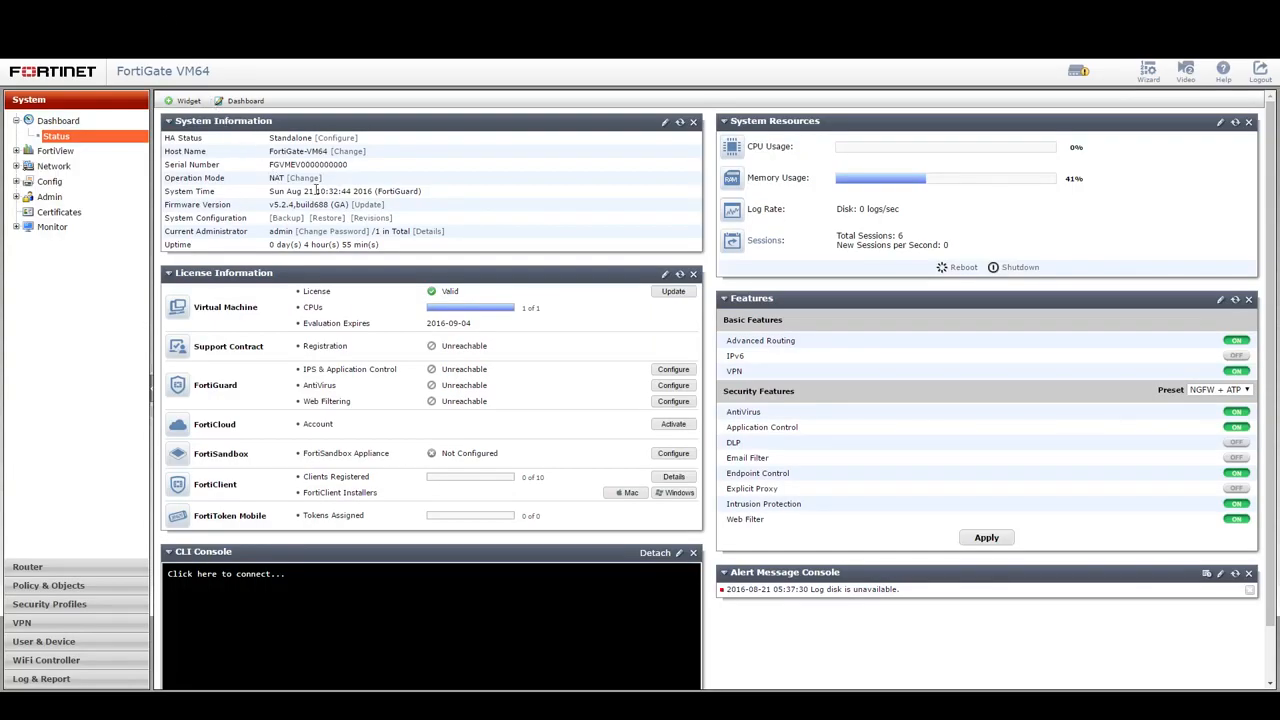
{"action": "left_click_drag", "start_coordinate": [193, 204], "coordinate": [330, 205]}
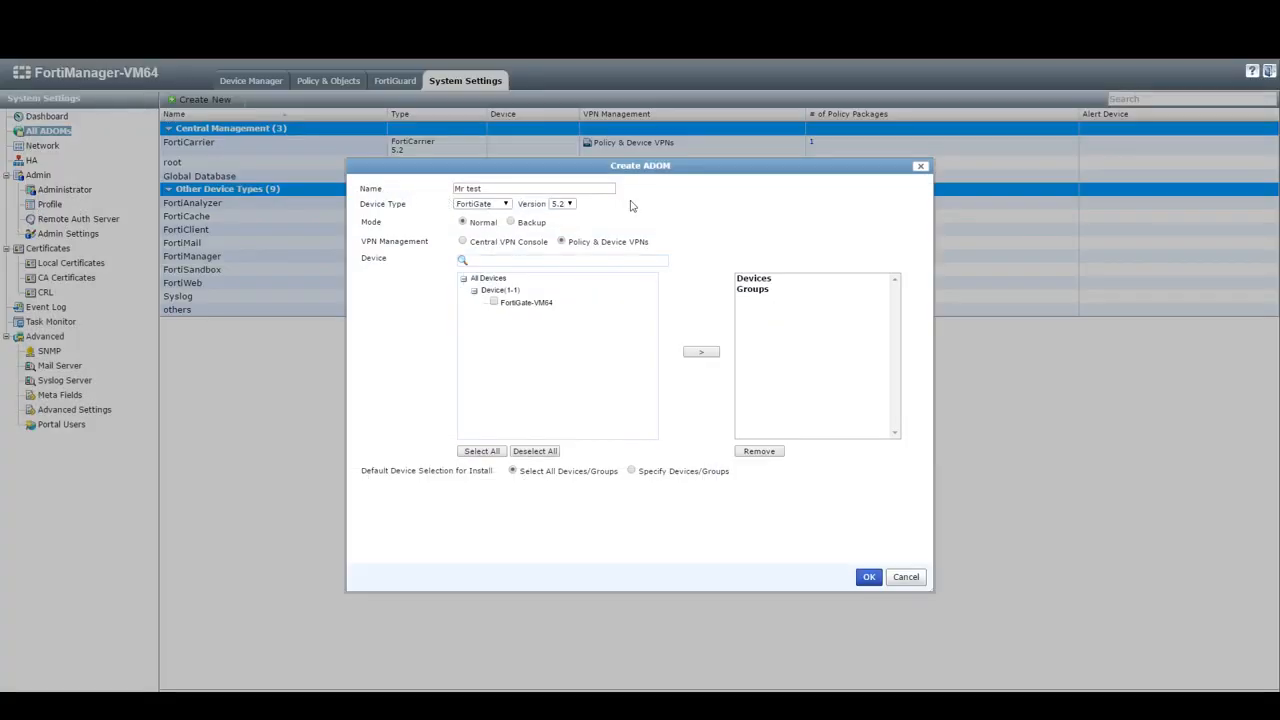
{"action": "left_click", "coordinate": [566, 205]}
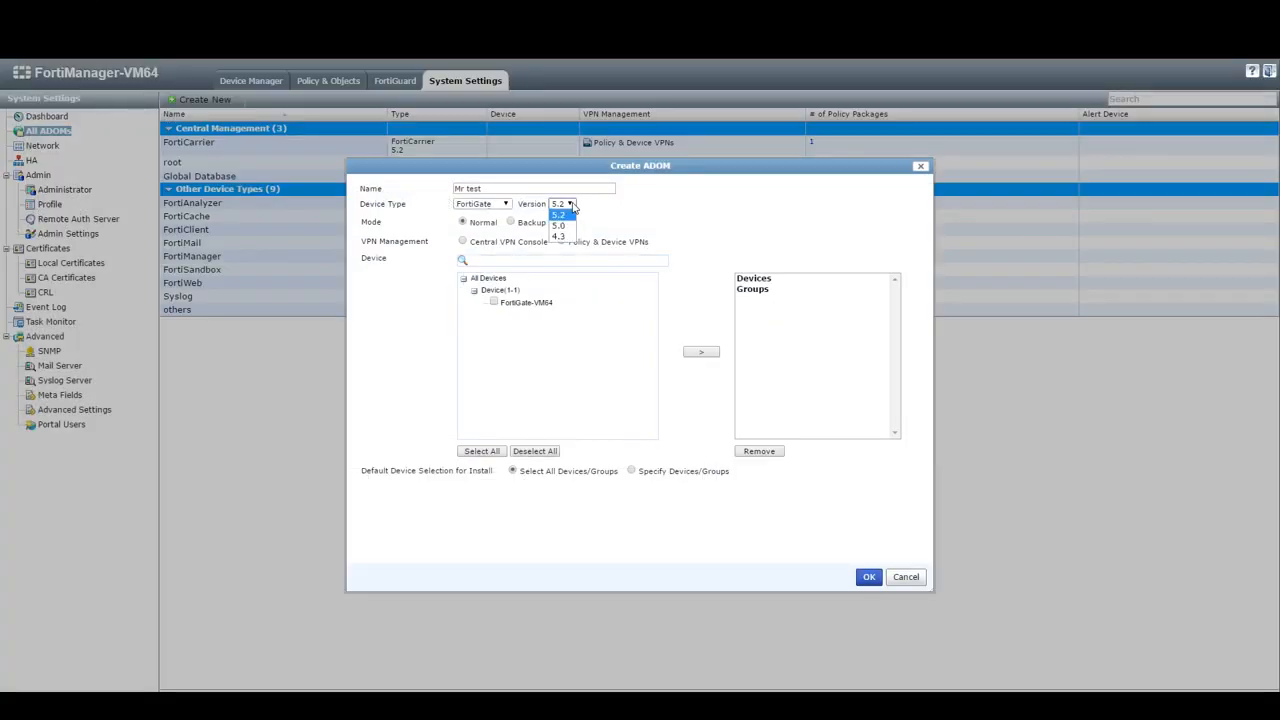
{"action": "left_click", "coordinate": [562, 221]}
{"action": "left_click", "coordinate": [494, 302]}
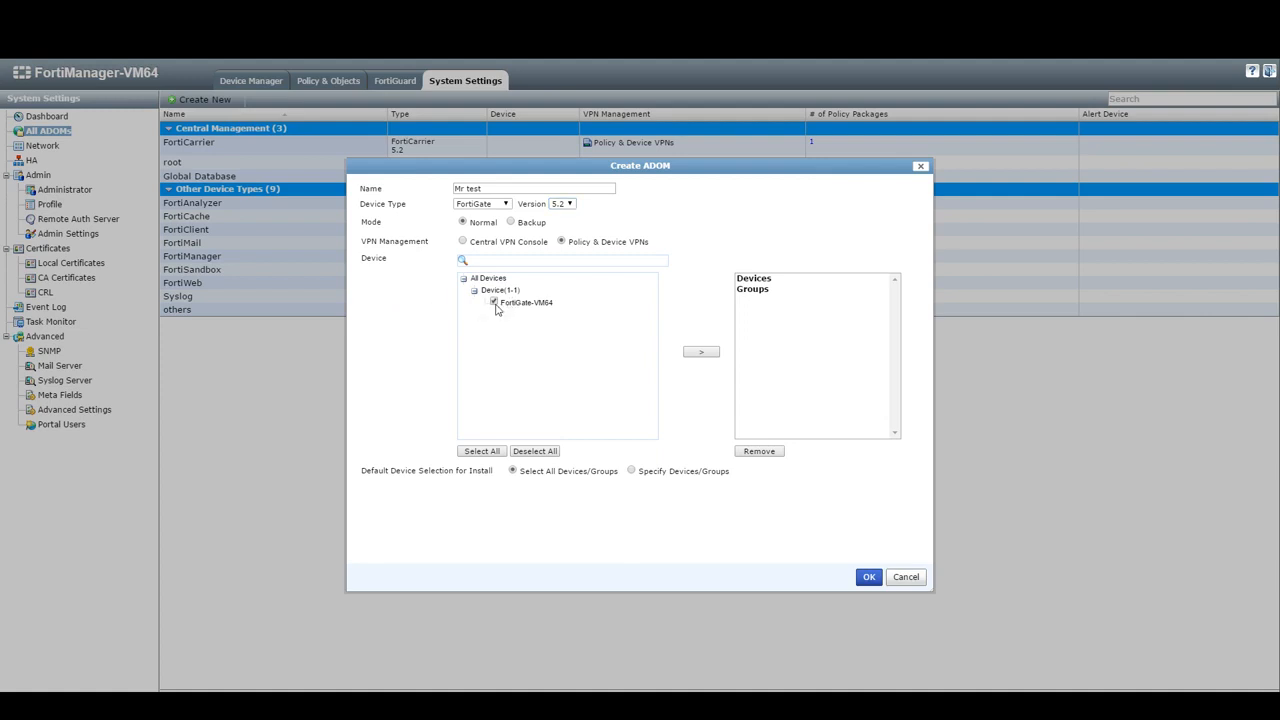
{"action": "left_click", "coordinate": [701, 352]}
{"action": "left_click", "coordinate": [869, 579]}
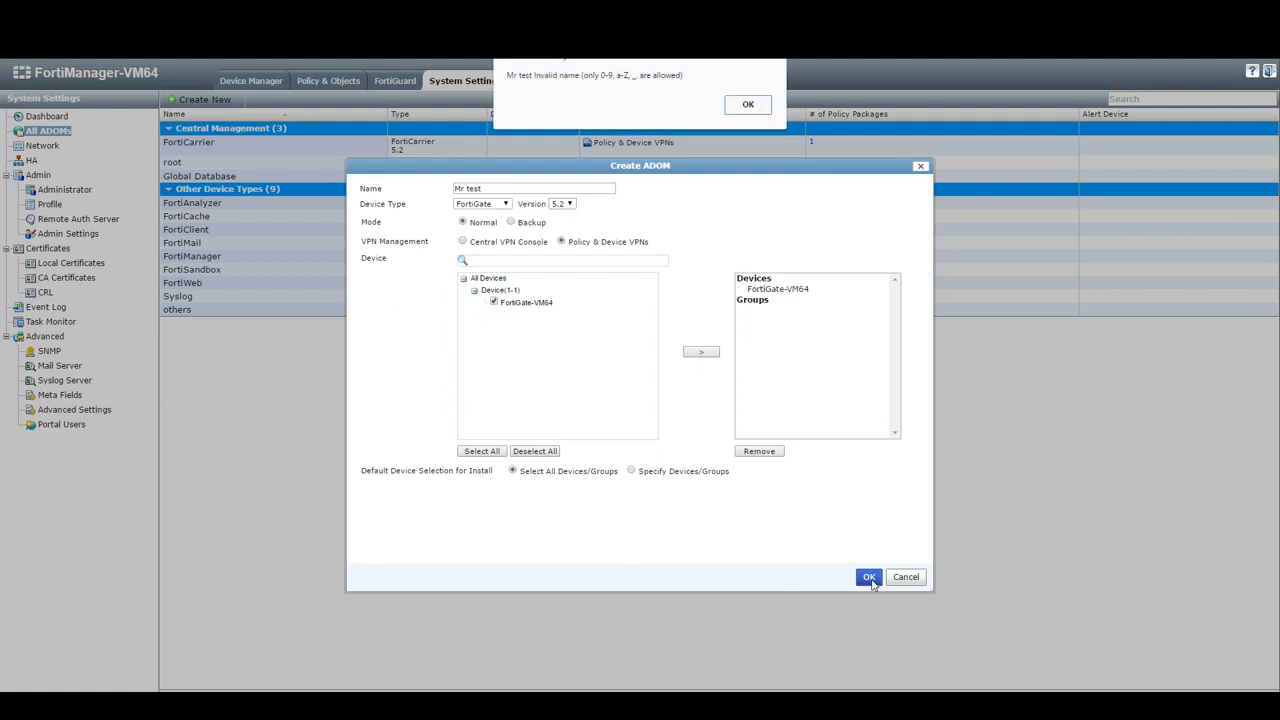
- Fix the invalid name to Mrtest, create the ADOM, check its FortiGate-VM64 device, and return to Device Manager
{"action": "left_click", "coordinate": [747, 104]}
{"action": "left_click", "coordinate": [468, 190]}
{"action": "key", "text": "BackSpace"}
{"action": "type", "text": "_"}
{"action": "left_click", "coordinate": [869, 577]}
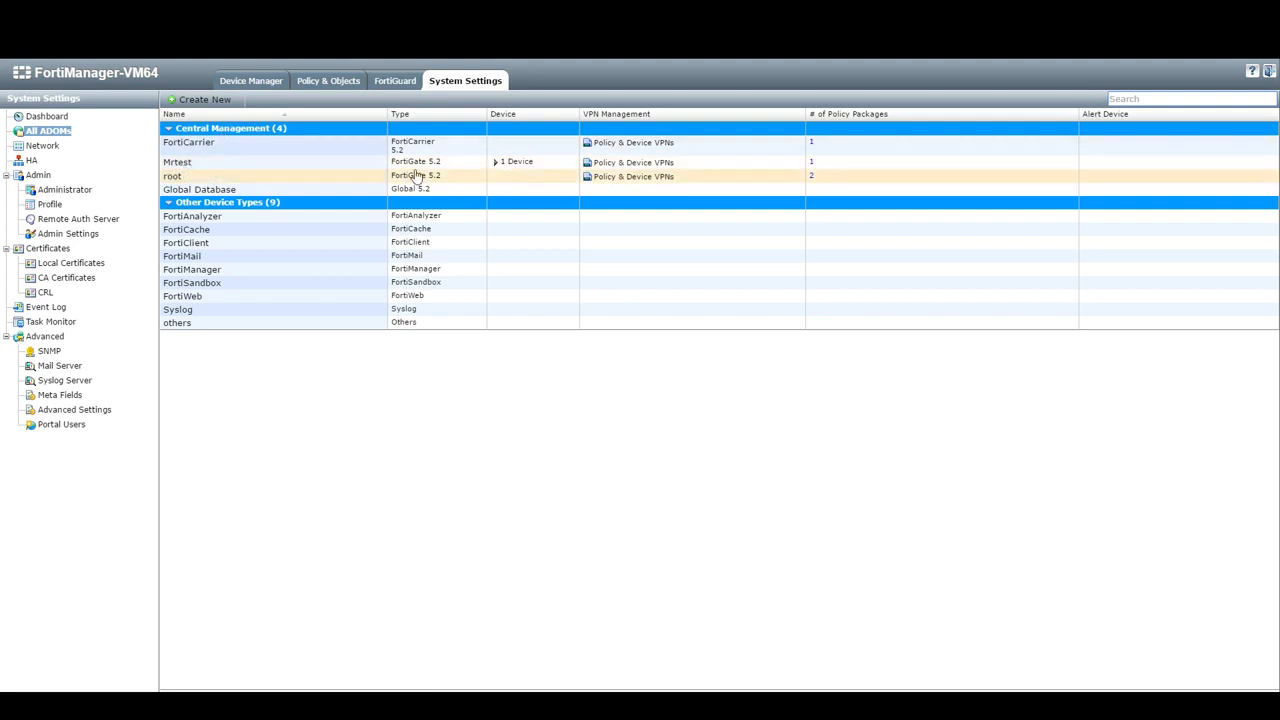
{"action": "left_click", "coordinate": [496, 163]}
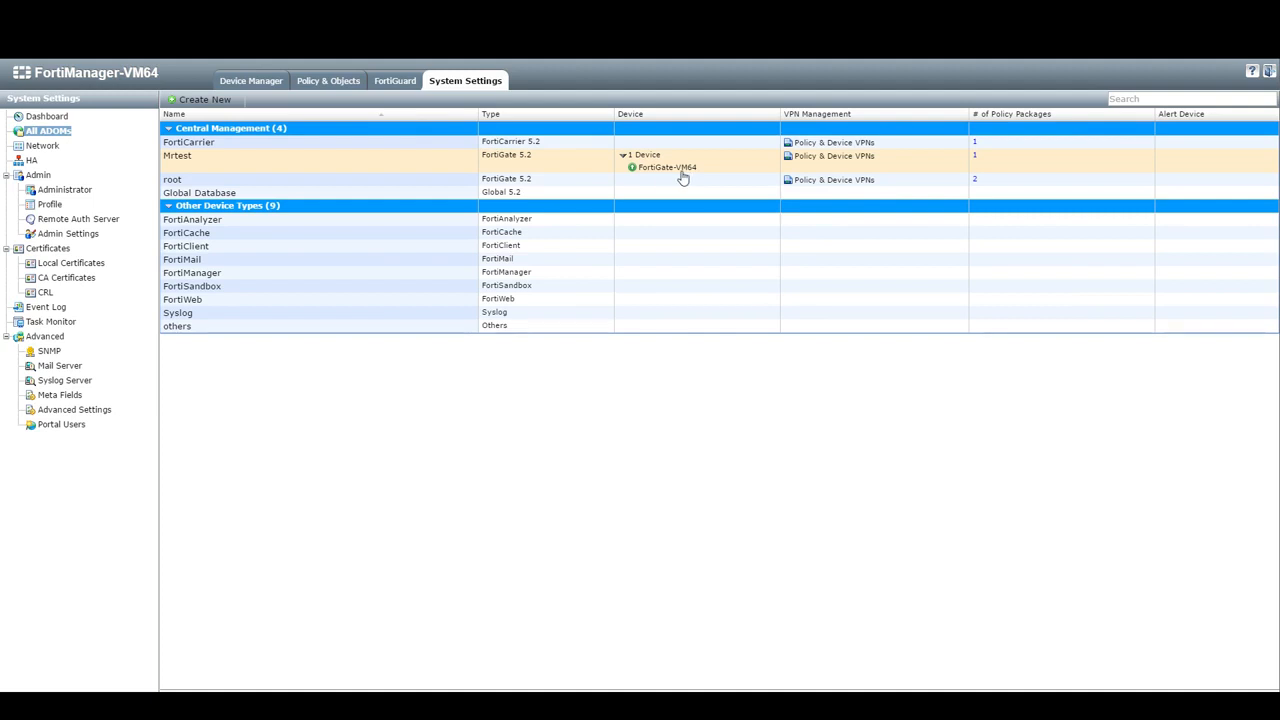
{"action": "left_click", "coordinate": [258, 82]}
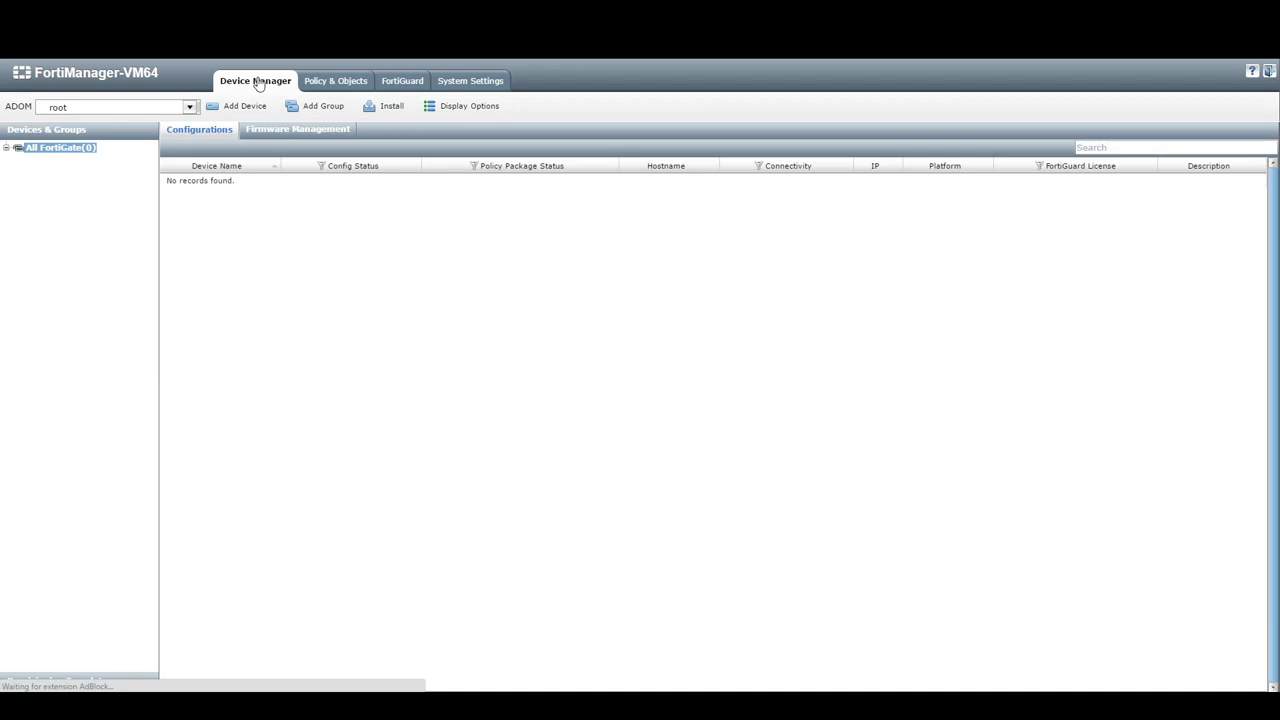
- Switch to the Mrtest ADOM, select FortiGate-VM64, and view its empty default policy package
{"action": "left_click", "coordinate": [189, 107]}
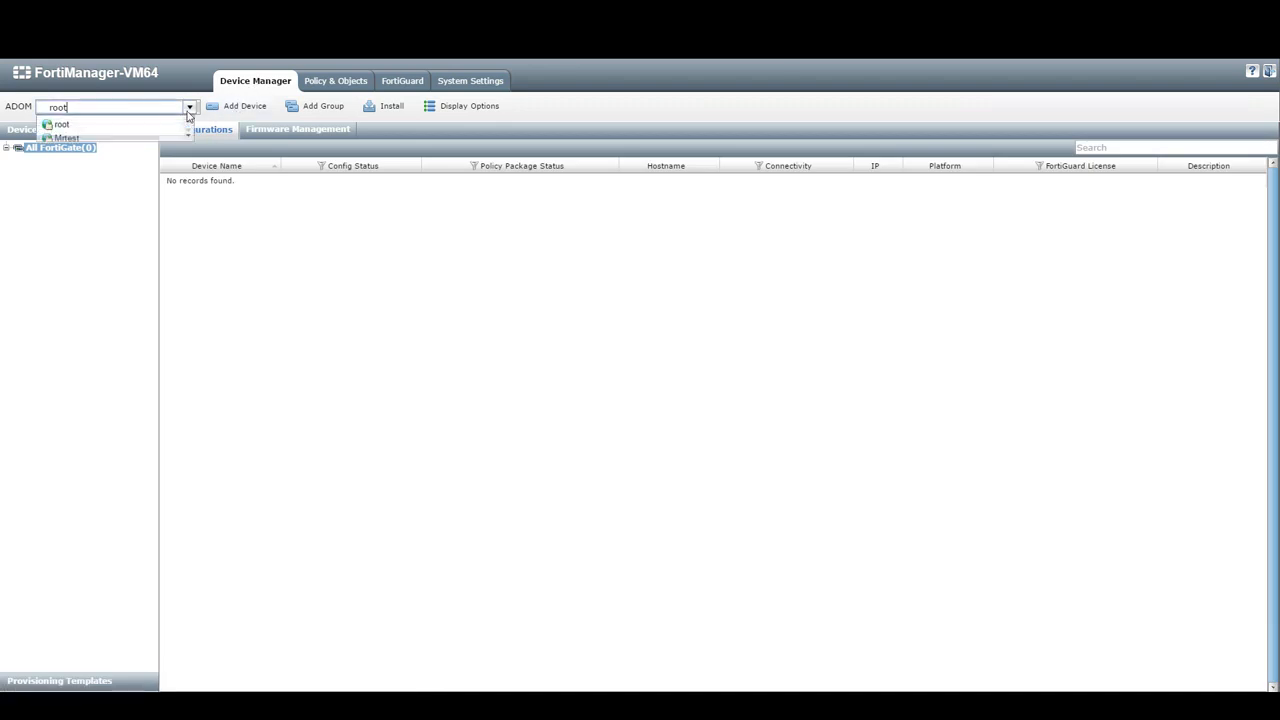
{"action": "left_click", "coordinate": [172, 139]}
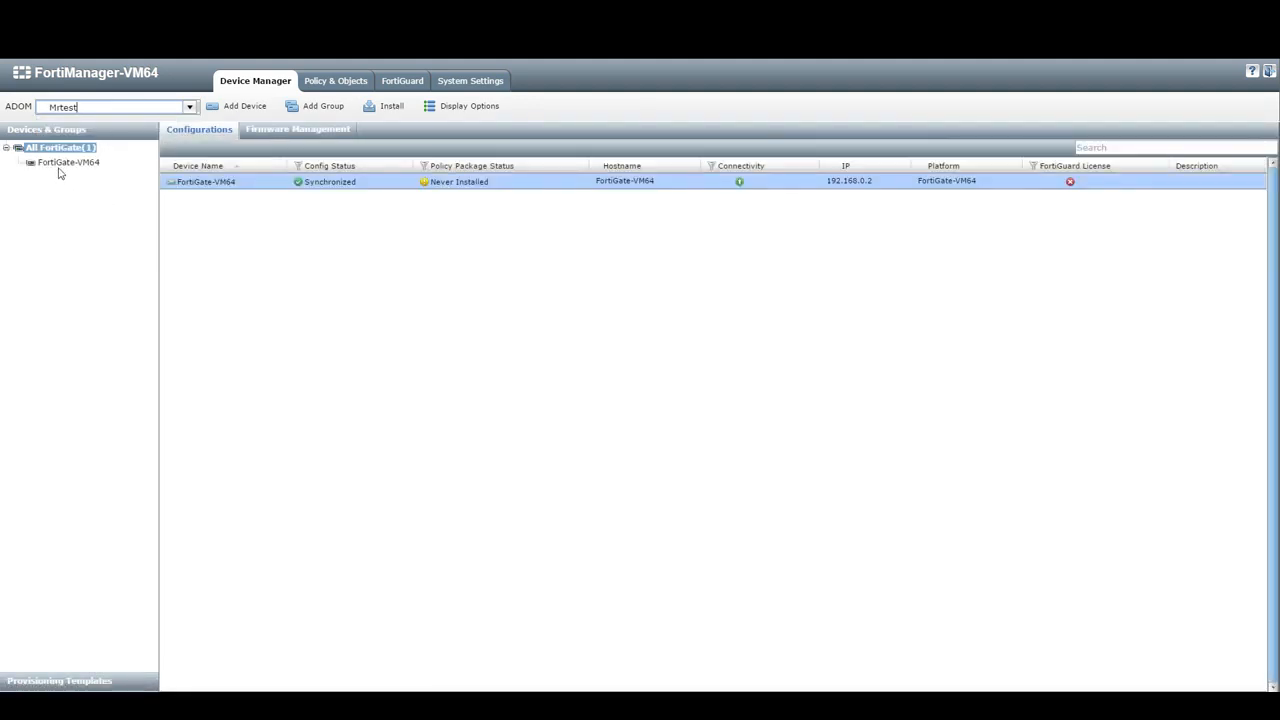
{"action": "left_click", "coordinate": [58, 165]}
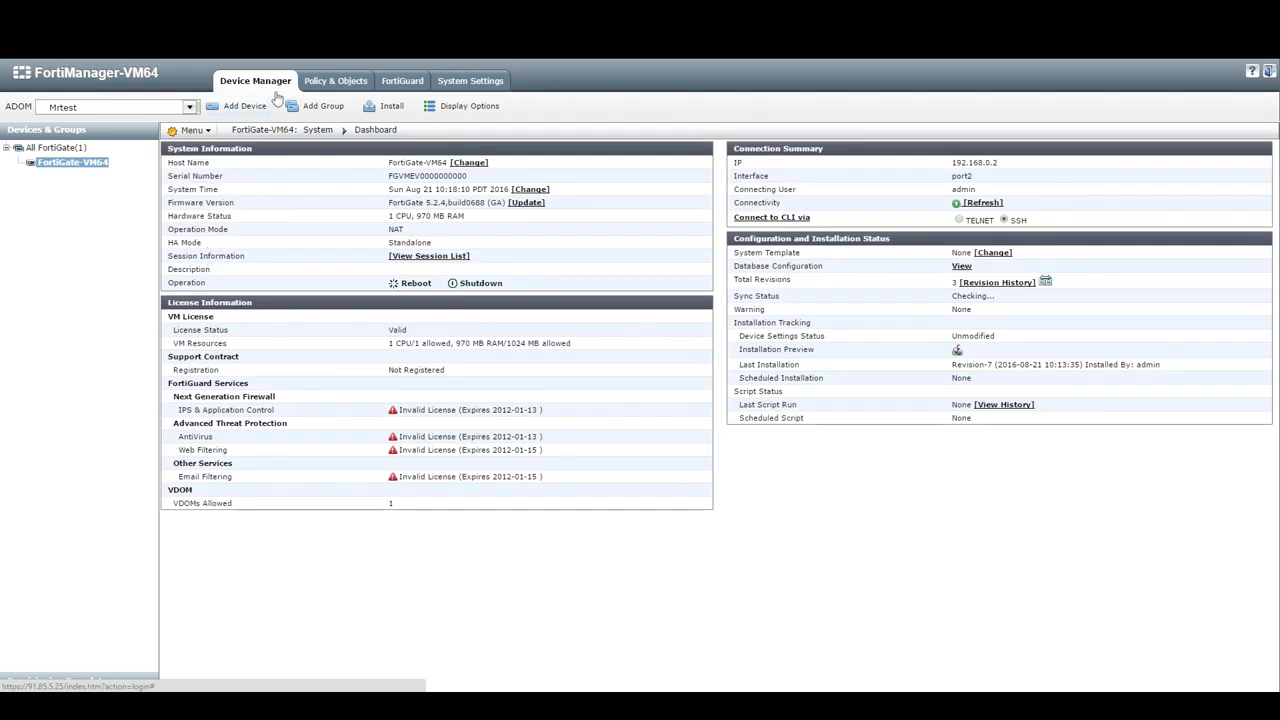
{"action": "left_click", "coordinate": [310, 82]}
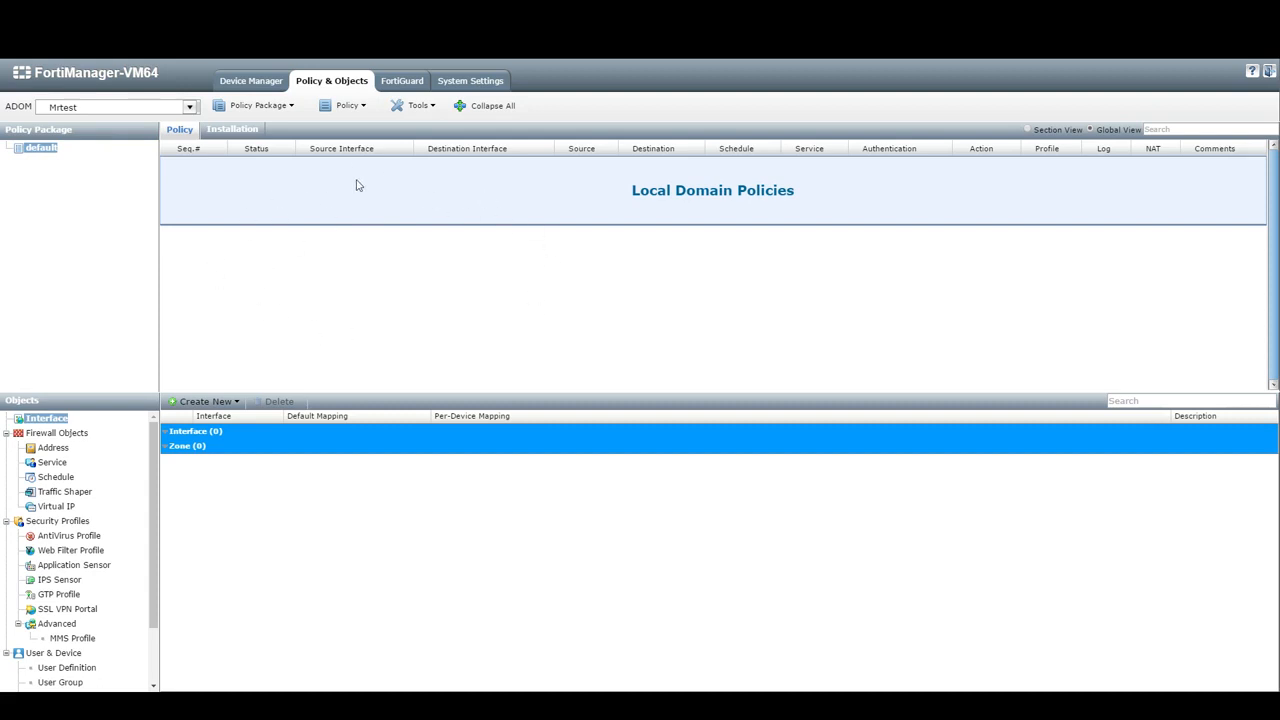
- Return to Device Manager to see FortiGate-VM64 Synchronized in Mrtest with policy package Never Installed
{"action": "left_click", "coordinate": [233, 86]}
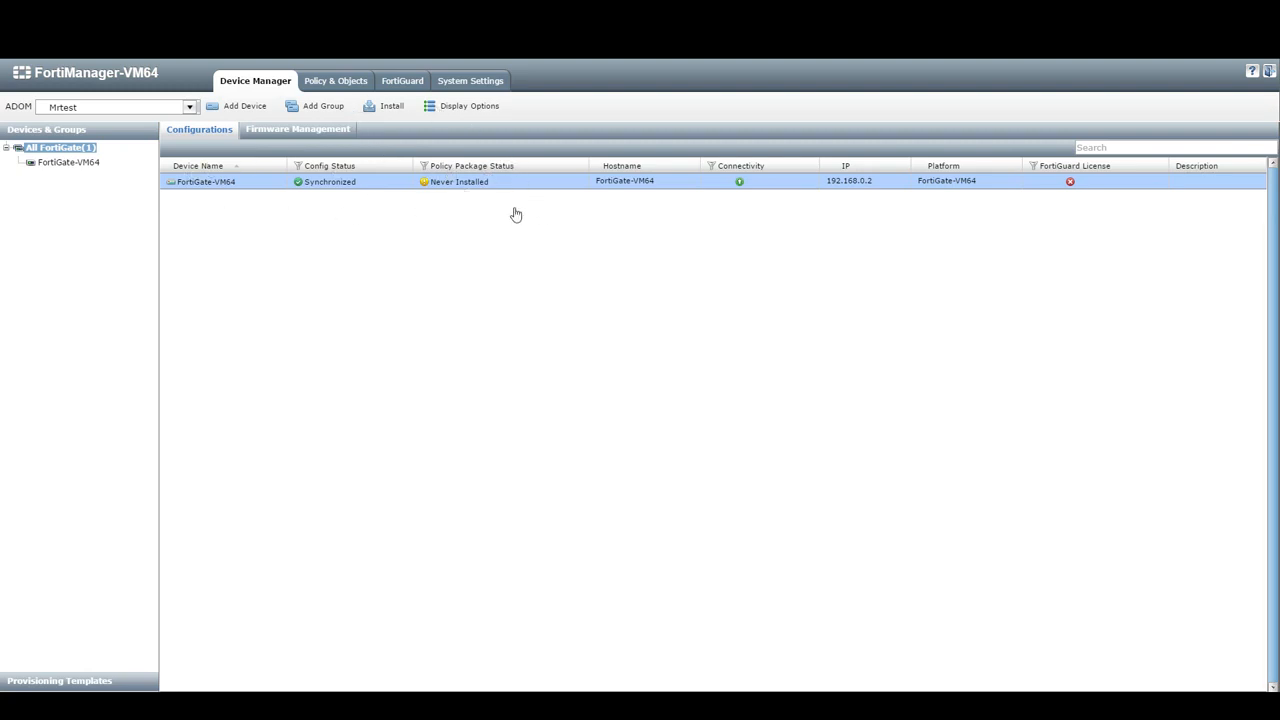
- Start importing FortiGate-VM64's policy, naming port1's ADOM interface WAN and port2's LAN
{"action": "right_click", "coordinate": [481, 189]}
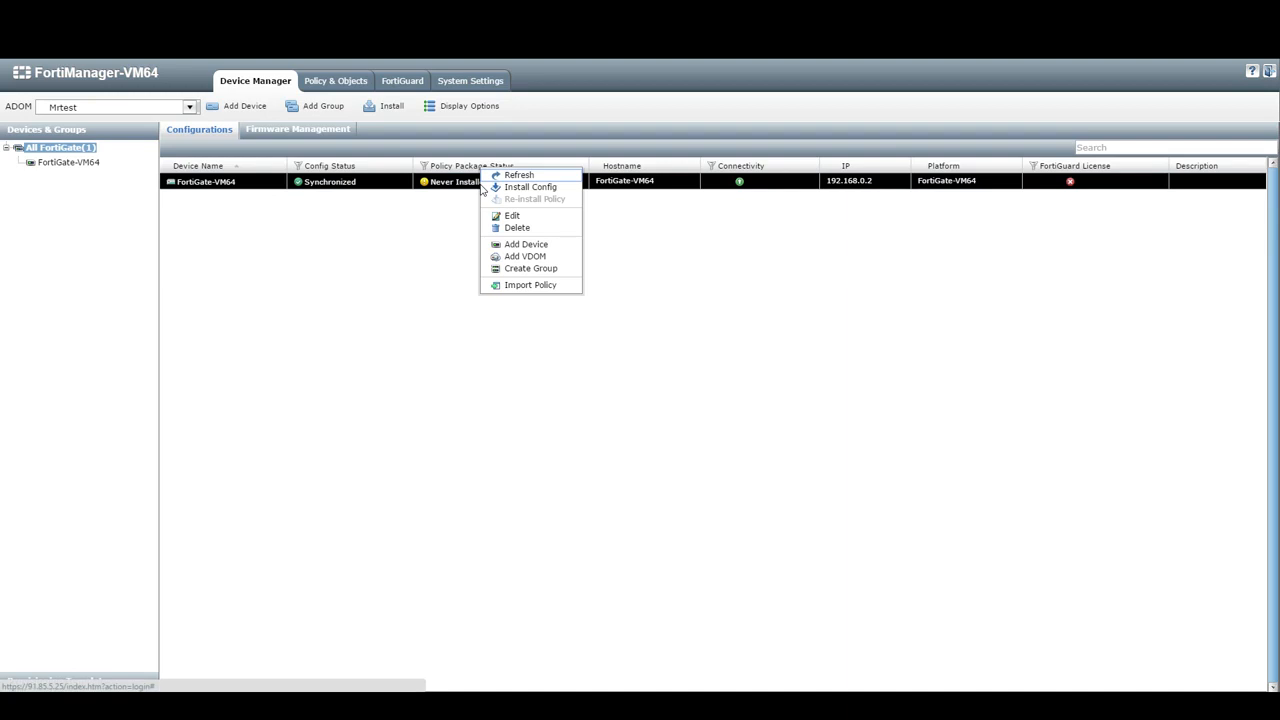
{"action": "left_click", "coordinate": [511, 288]}
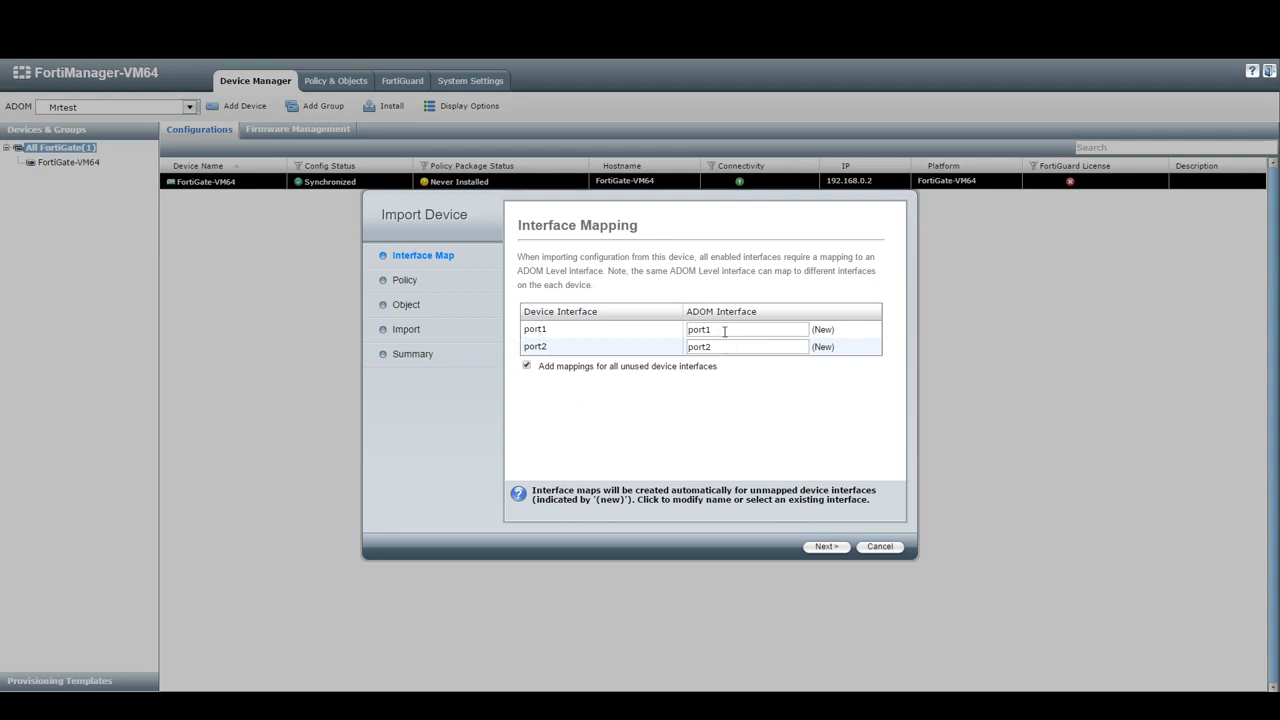
{"action": "left_click", "coordinate": [729, 331]}
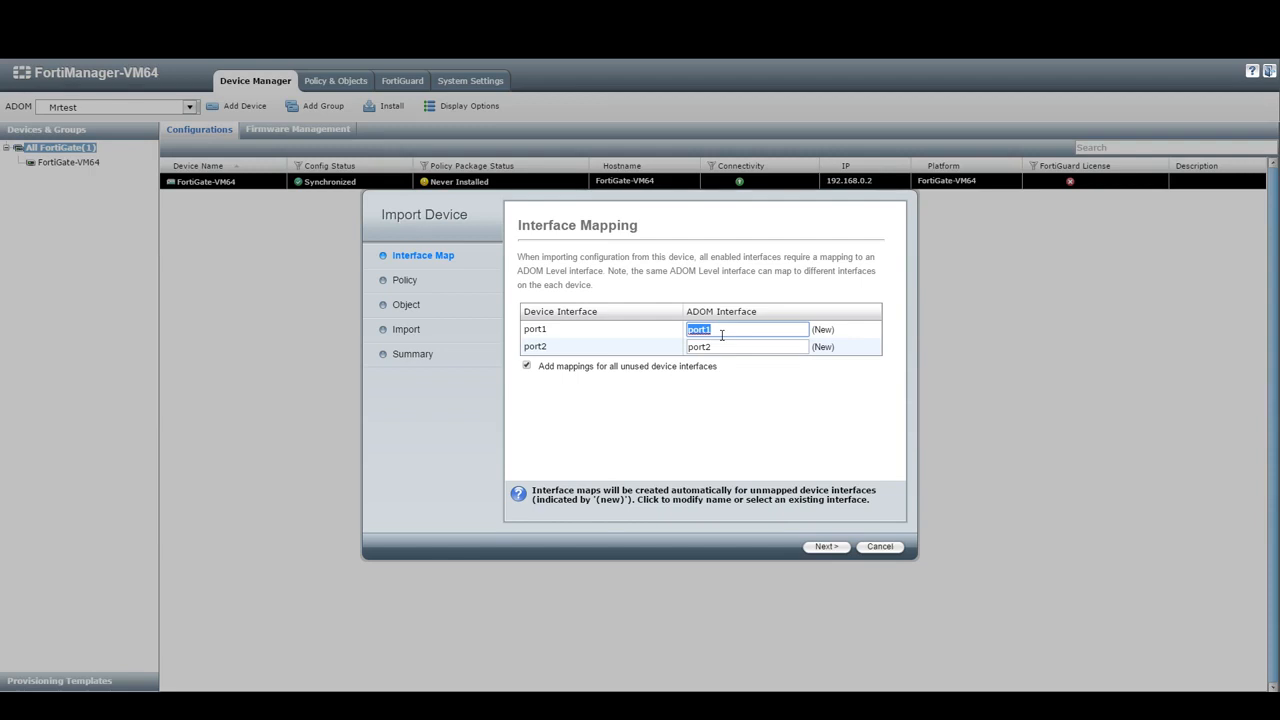
{"action": "type", "text": "WAN"}
{"action": "key", "text": "Tab"}
{"action": "type", "text": "K"}
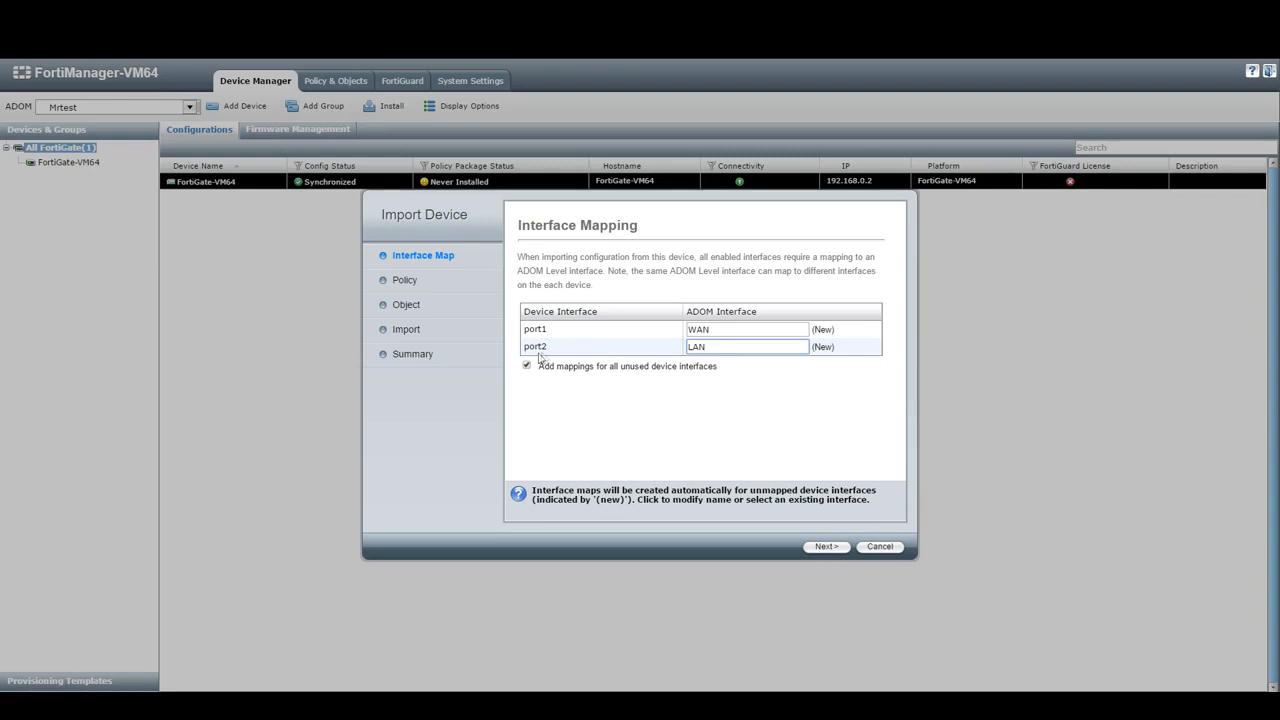
- Review the port1-to-WAN and port2-to-LAN interface mappings
{"action": "left_click_drag", "start_coordinate": [714, 349], "coordinate": [647, 398]}
{"action": "left_click", "coordinate": [673, 418]}
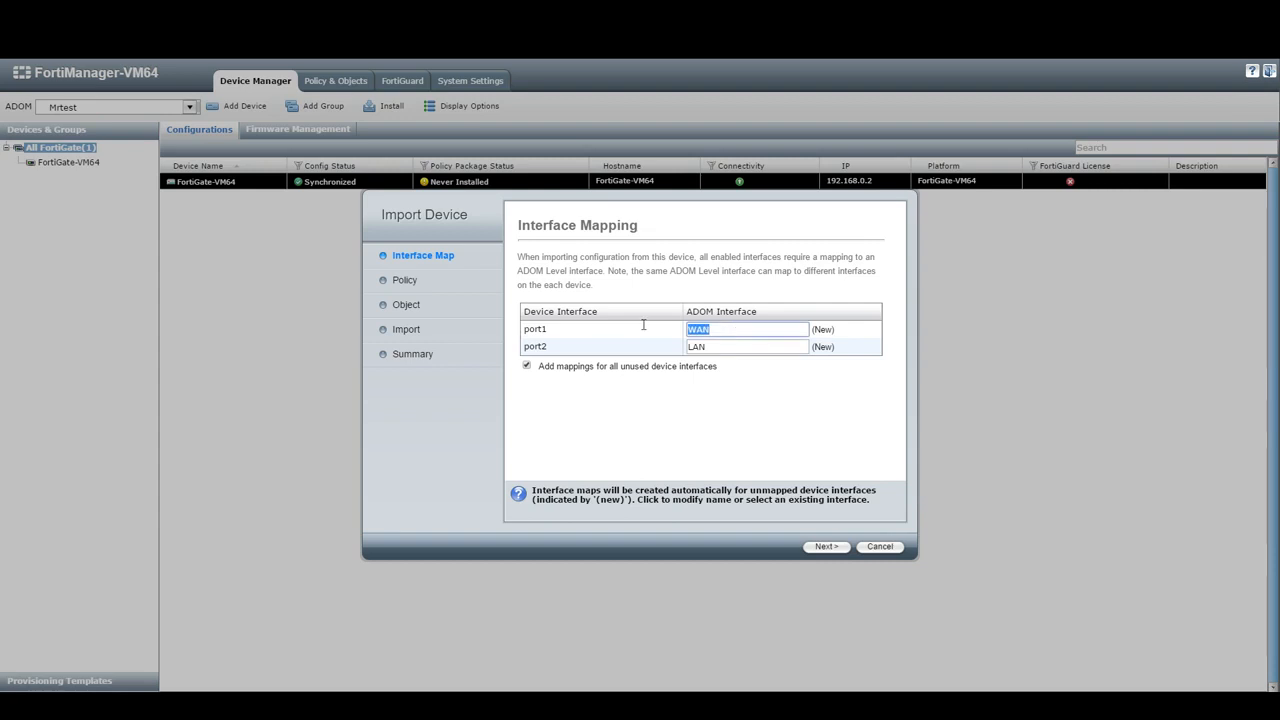
{"action": "left_click_drag", "start_coordinate": [728, 349], "coordinate": [660, 352]}
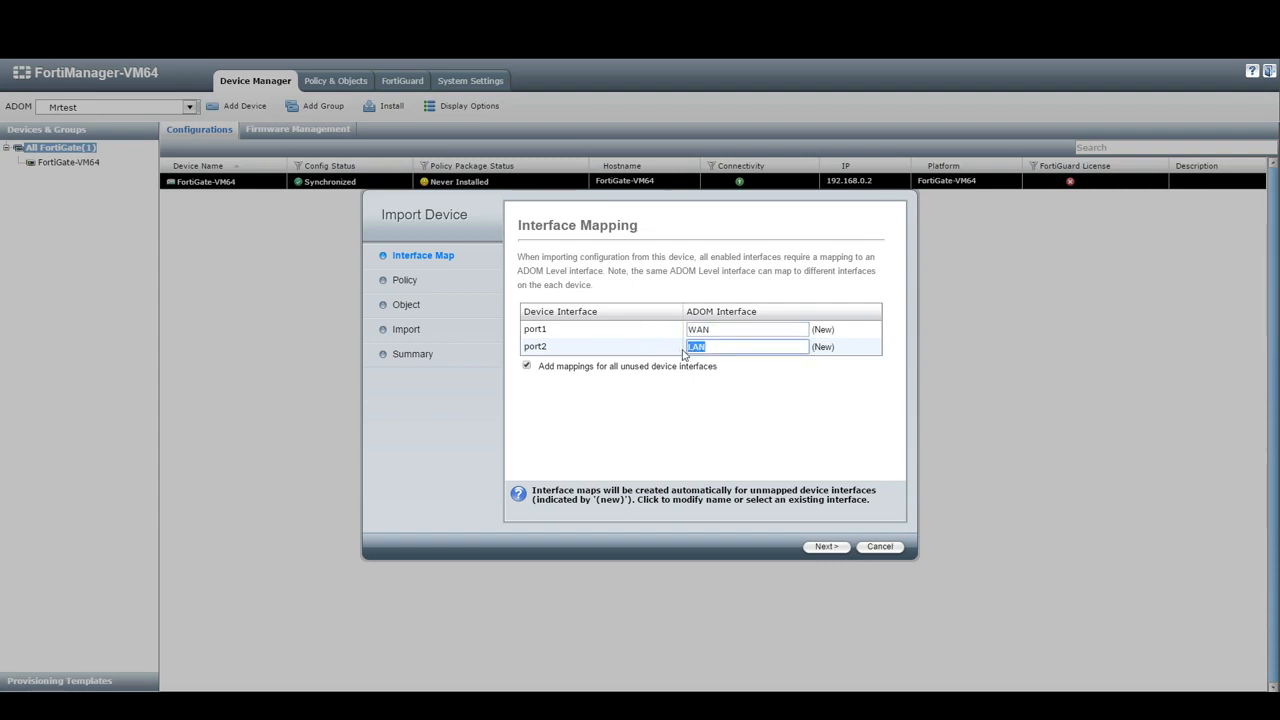
{"action": "left_click_drag", "start_coordinate": [715, 329], "coordinate": [652, 329]}
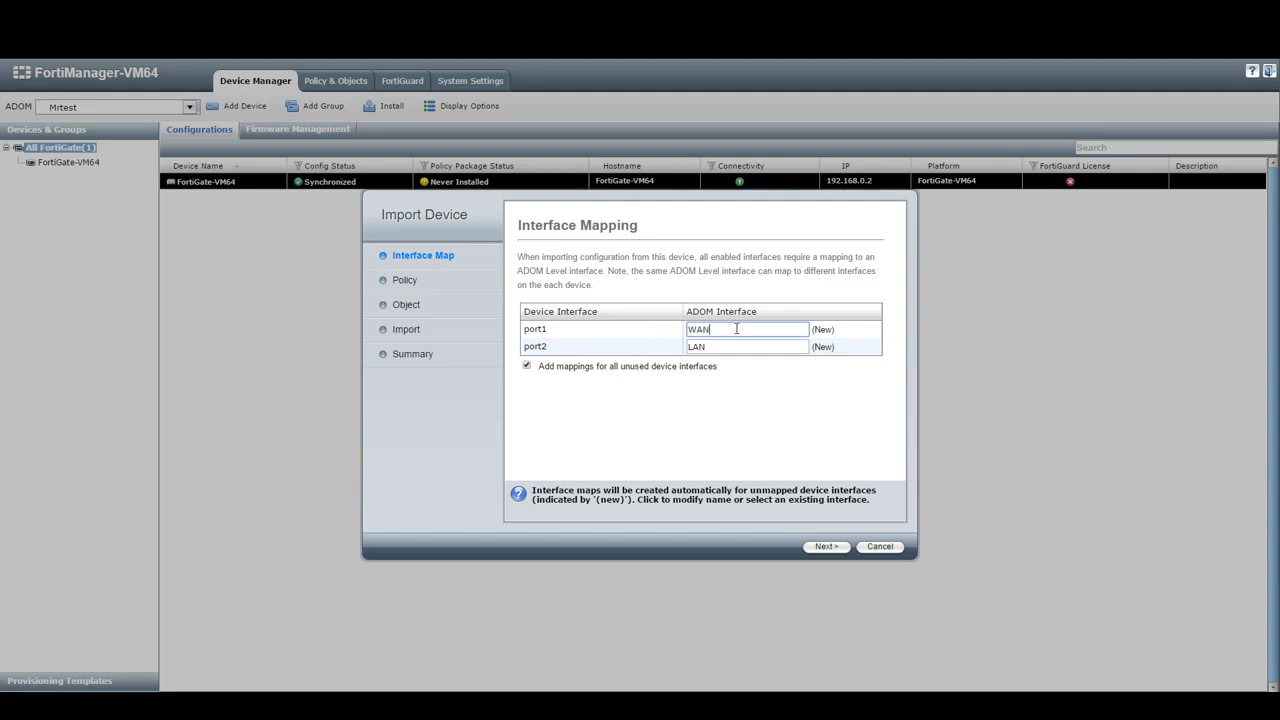
{"action": "left_click", "coordinate": [697, 347]}
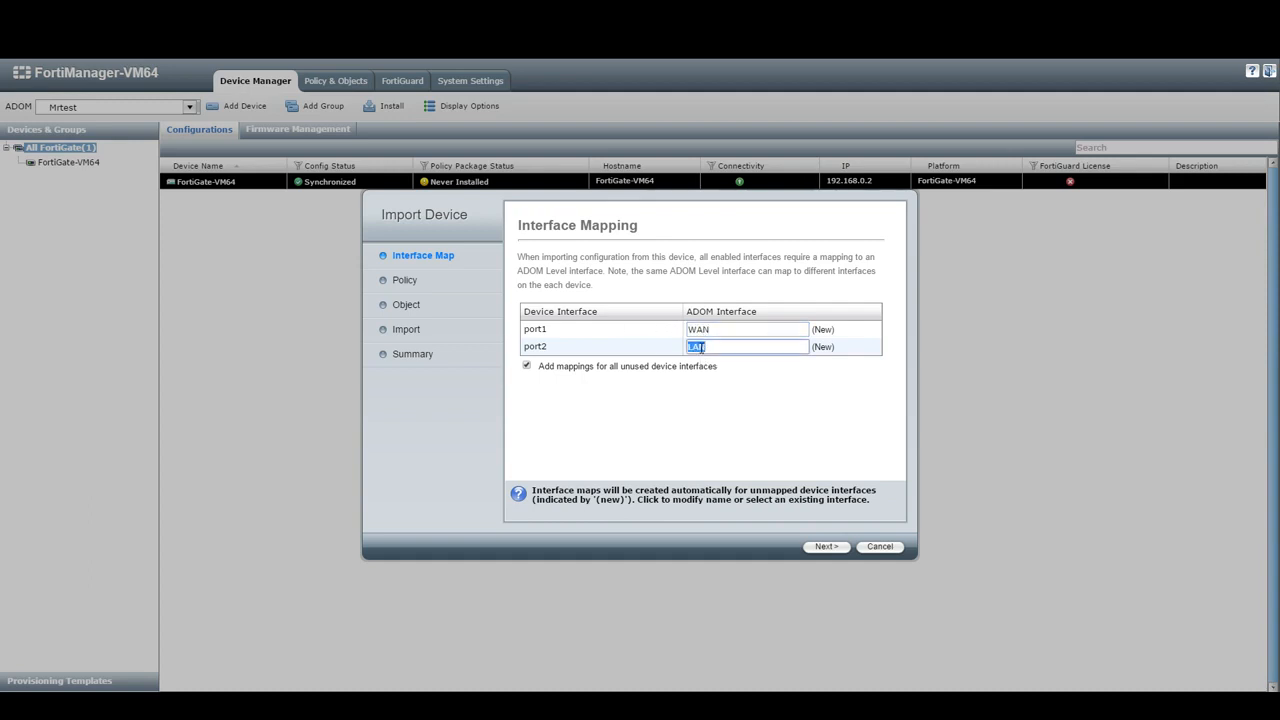
{"action": "left_click", "coordinate": [697, 331]}
{"action": "left_click_drag", "start_coordinate": [556, 332], "coordinate": [522, 346]}
{"action": "left_click", "coordinate": [559, 408]}
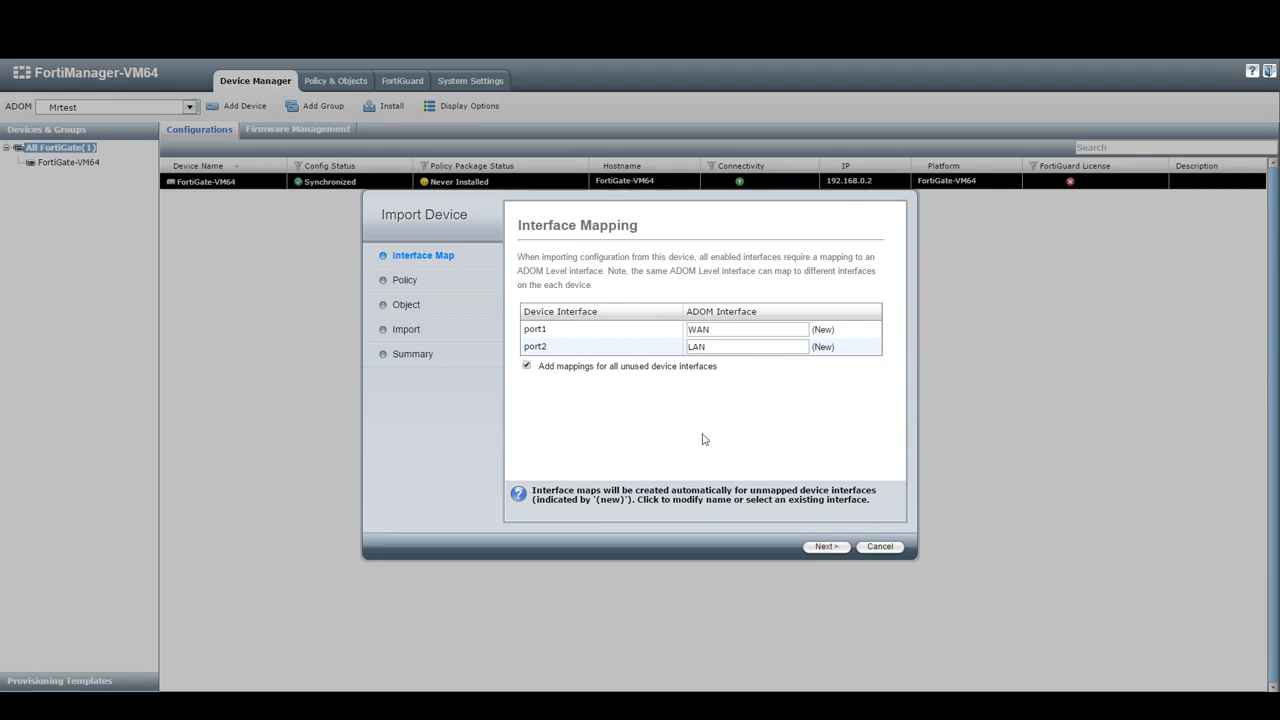
- Set the import to new package test123 with Import All (3) policies and Import all objects
{"action": "left_click", "coordinate": [818, 547]}
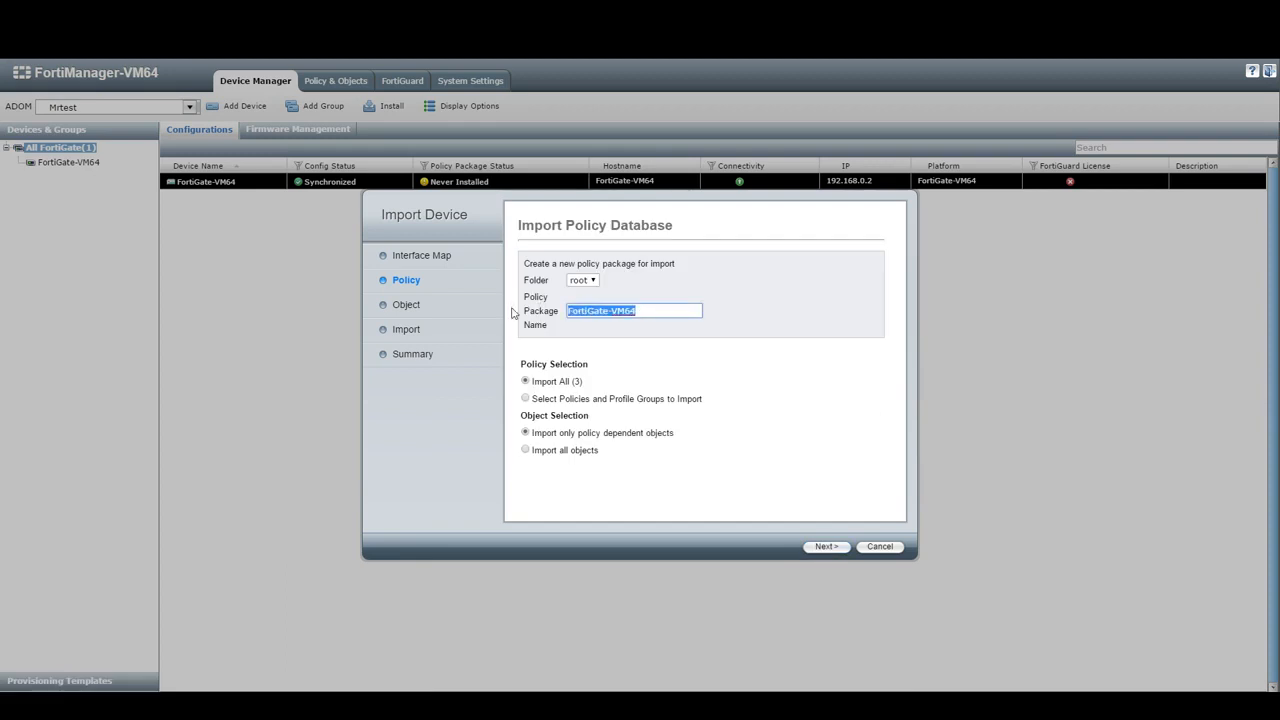
{"action": "key", "text": "BackSpace"}
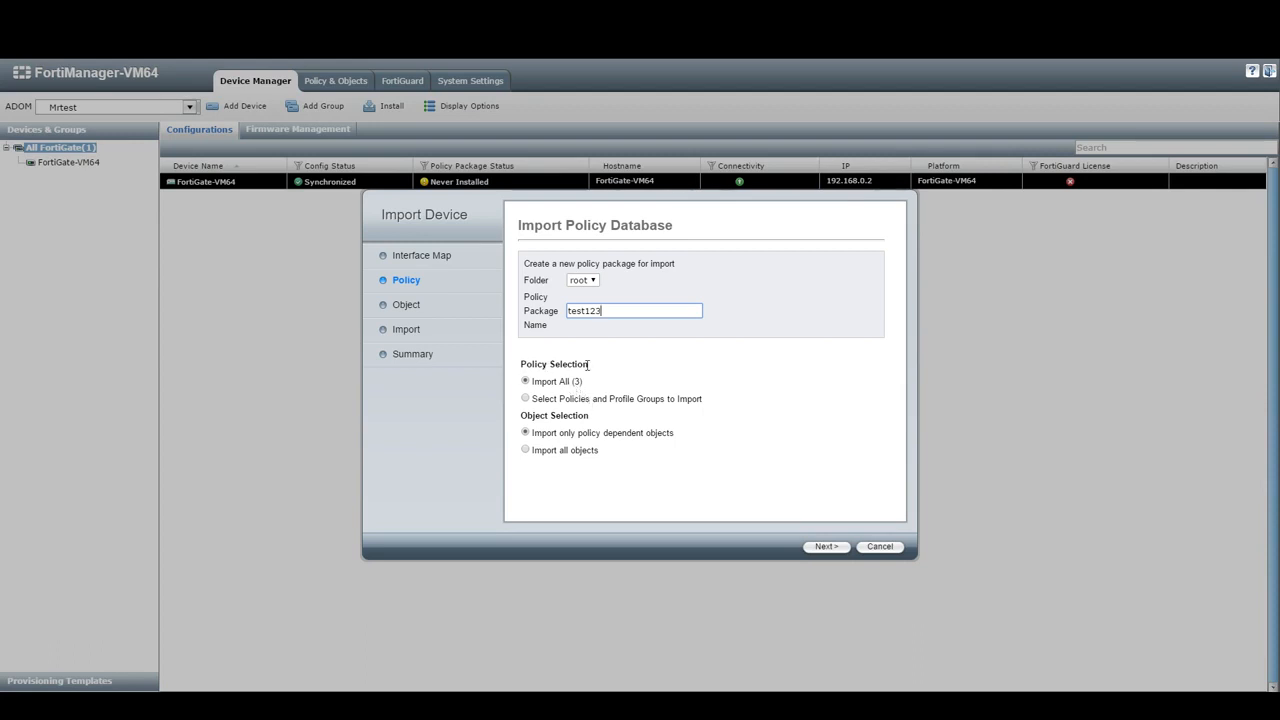
{"action": "left_click", "coordinate": [524, 399]}
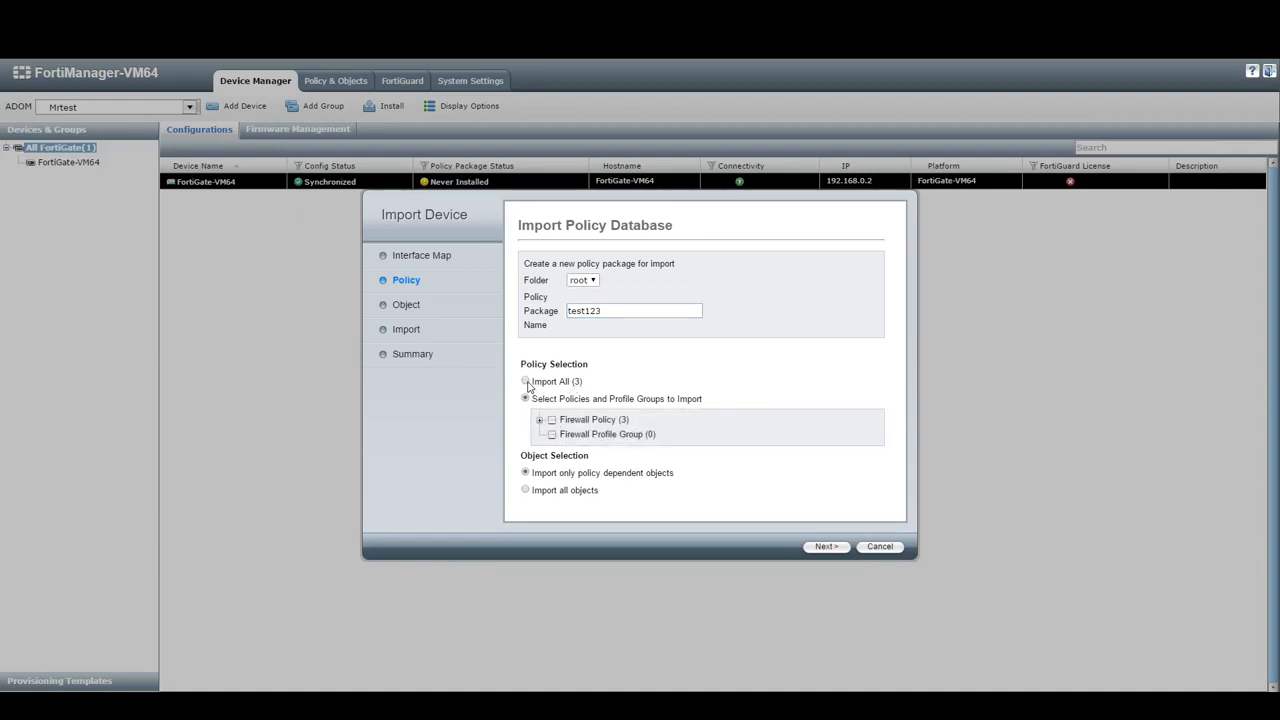
{"action": "left_click", "coordinate": [526, 382]}
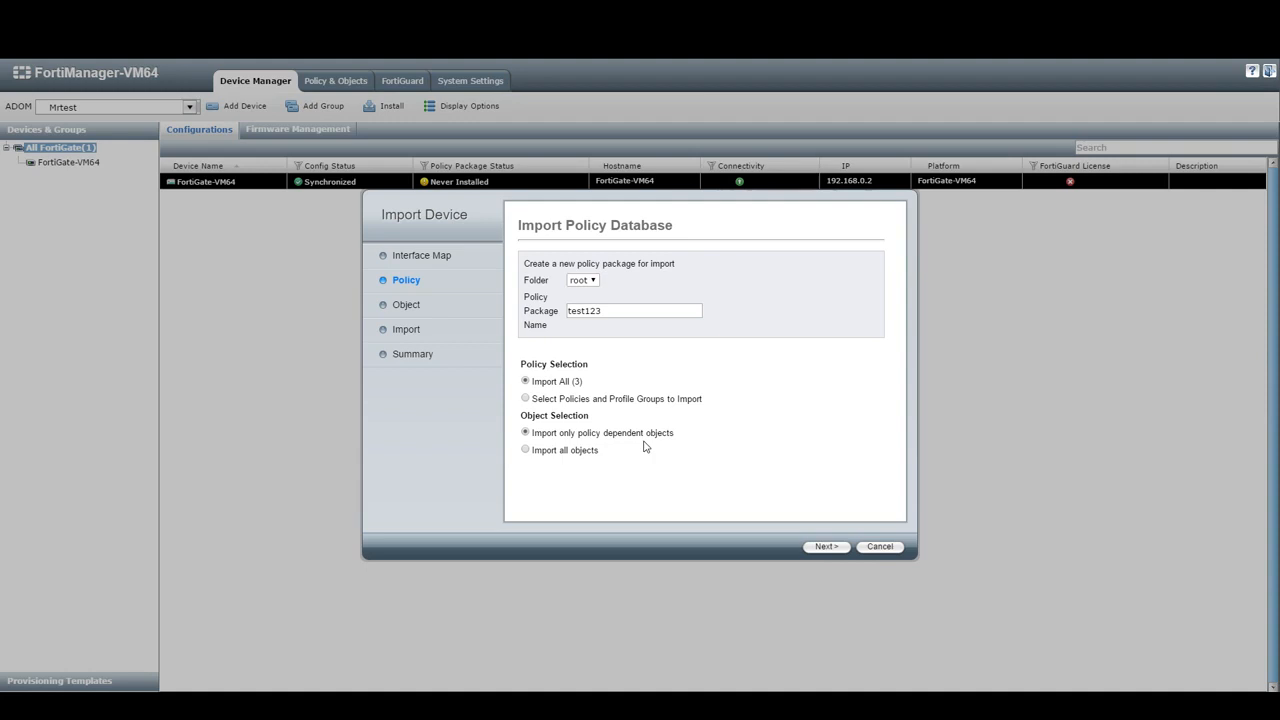
{"action": "left_click", "coordinate": [526, 450]}
- Review the 36 object conflicts, such as the VPN SSL web portals, and resolve all using FortiGate values
{"action": "left_click", "coordinate": [826, 547]}
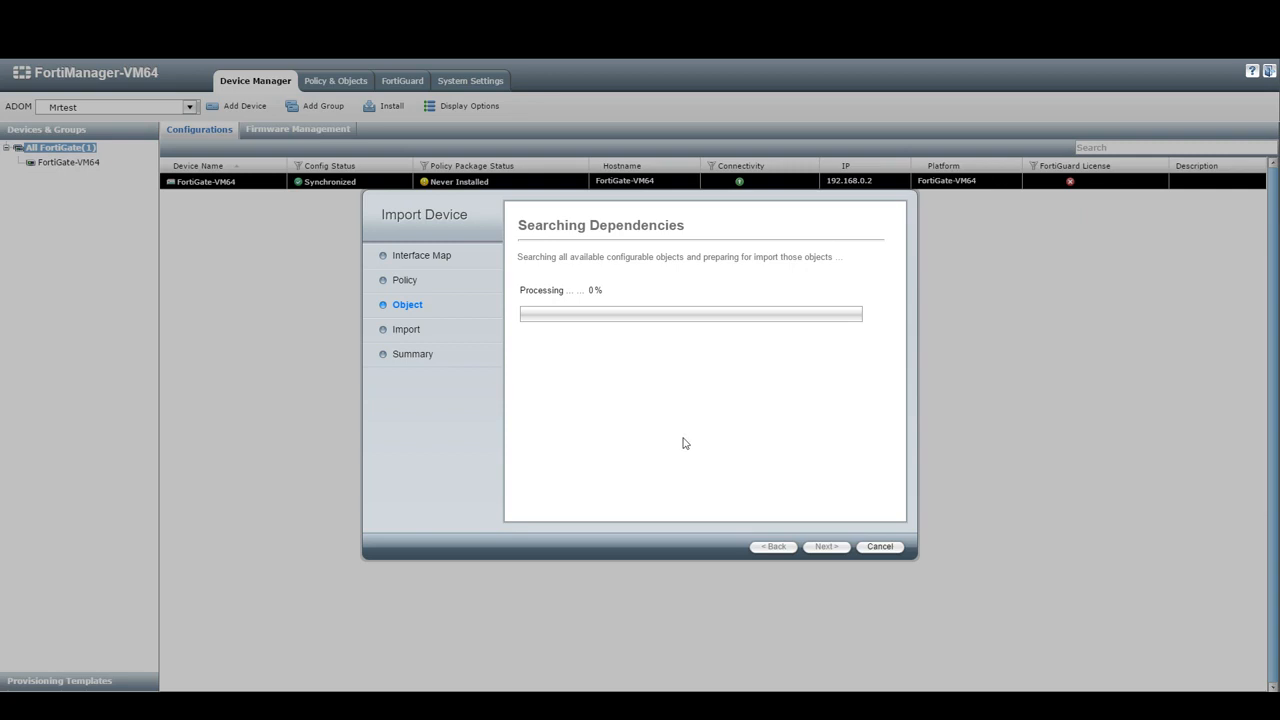
{"action": "scroll", "coordinate": [767, 440], "scroll_direction": "down", "scroll_amount": 15}
{"action": "scroll", "coordinate": [769, 484], "scroll_direction": "down", "scroll_amount": 3}
{"action": "scroll", "coordinate": [723, 495], "scroll_direction": "up", "scroll_amount": 18}
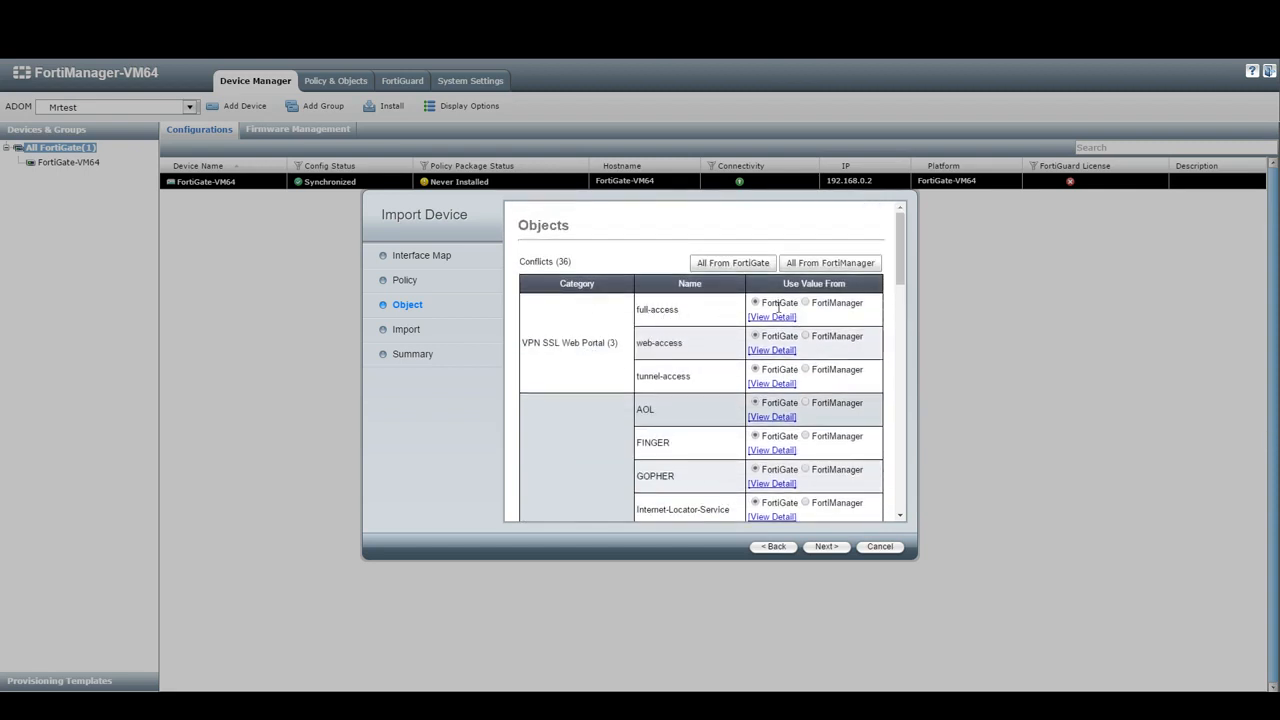
{"action": "left_click_drag", "start_coordinate": [899, 235], "coordinate": [906, 268]}
{"action": "left_click_drag", "start_coordinate": [528, 343], "coordinate": [680, 311]}
{"action": "left_click_drag", "start_coordinate": [652, 343], "coordinate": [691, 377]}
{"action": "left_click", "coordinate": [808, 371]}
{"action": "left_click_drag", "start_coordinate": [685, 310], "coordinate": [631, 309]}
{"action": "left_click", "coordinate": [737, 264]}
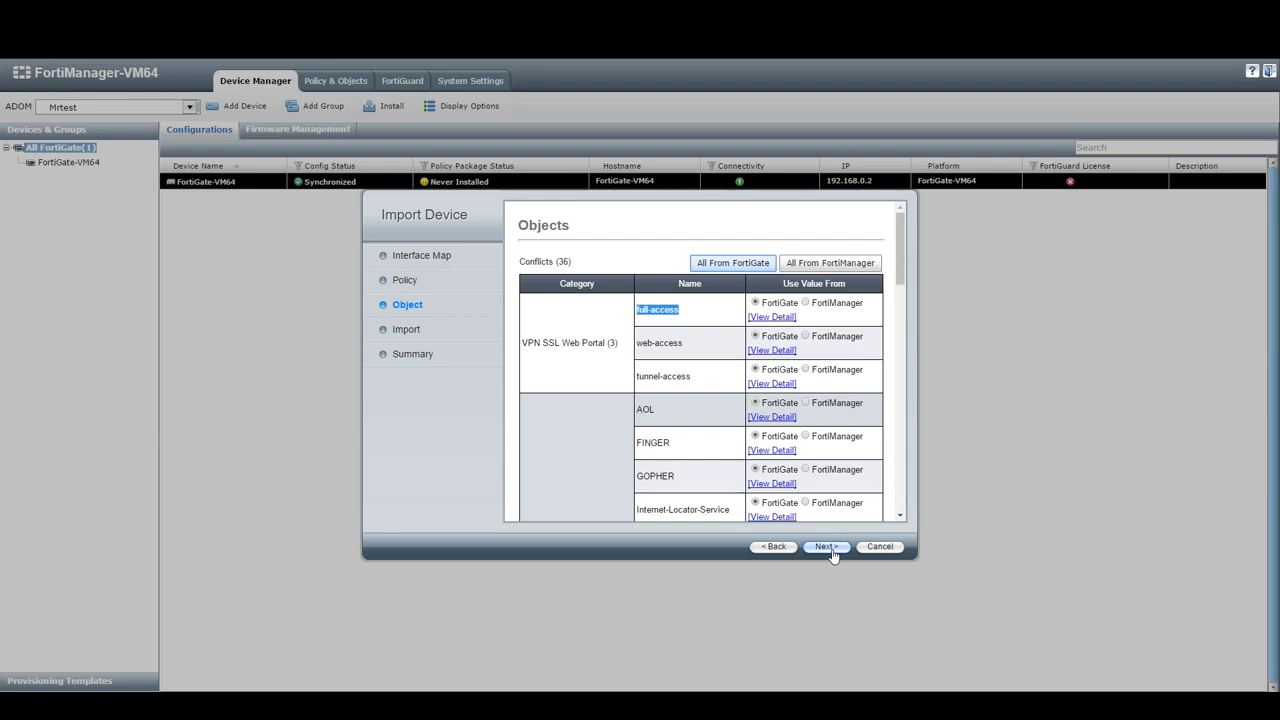
- Run the import of all 41 policies and objects into test123, finish, and refresh the device list
{"action": "left_click", "coordinate": [826, 548]}
{"action": "scroll", "coordinate": [830, 550], "scroll_direction": "down", "scroll_amount": 10}
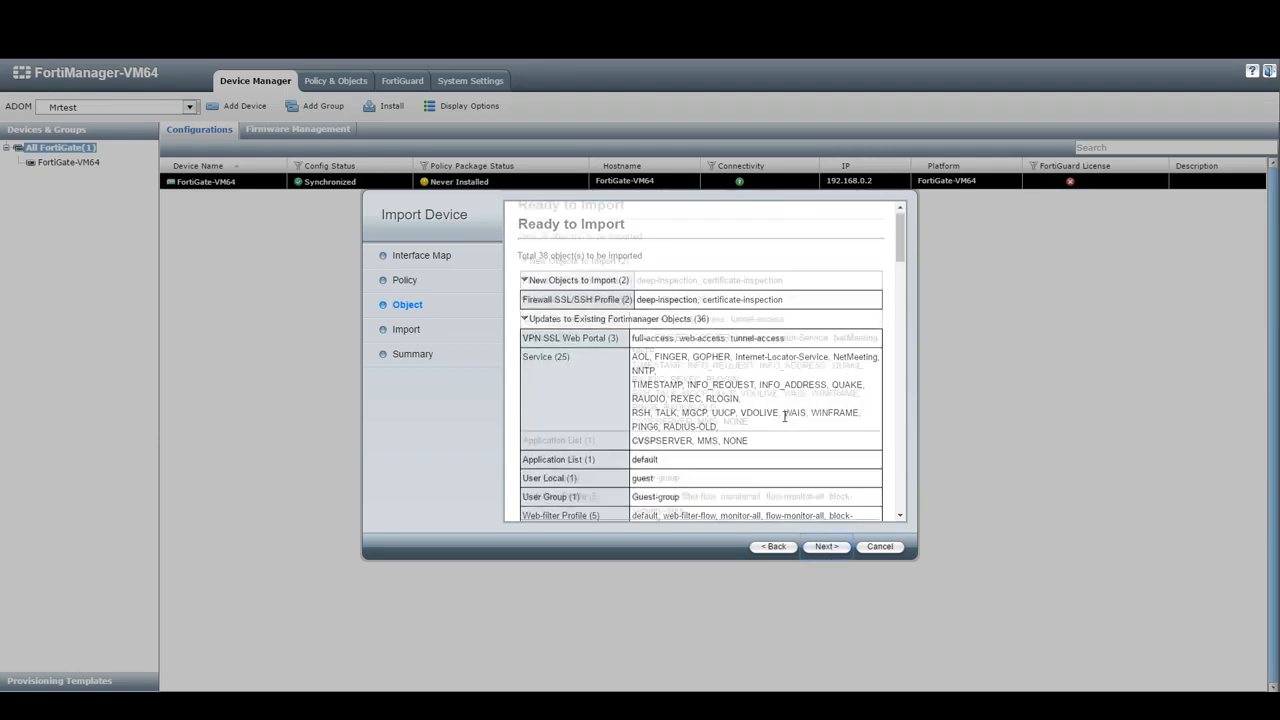
{"action": "left_click", "coordinate": [824, 550]}
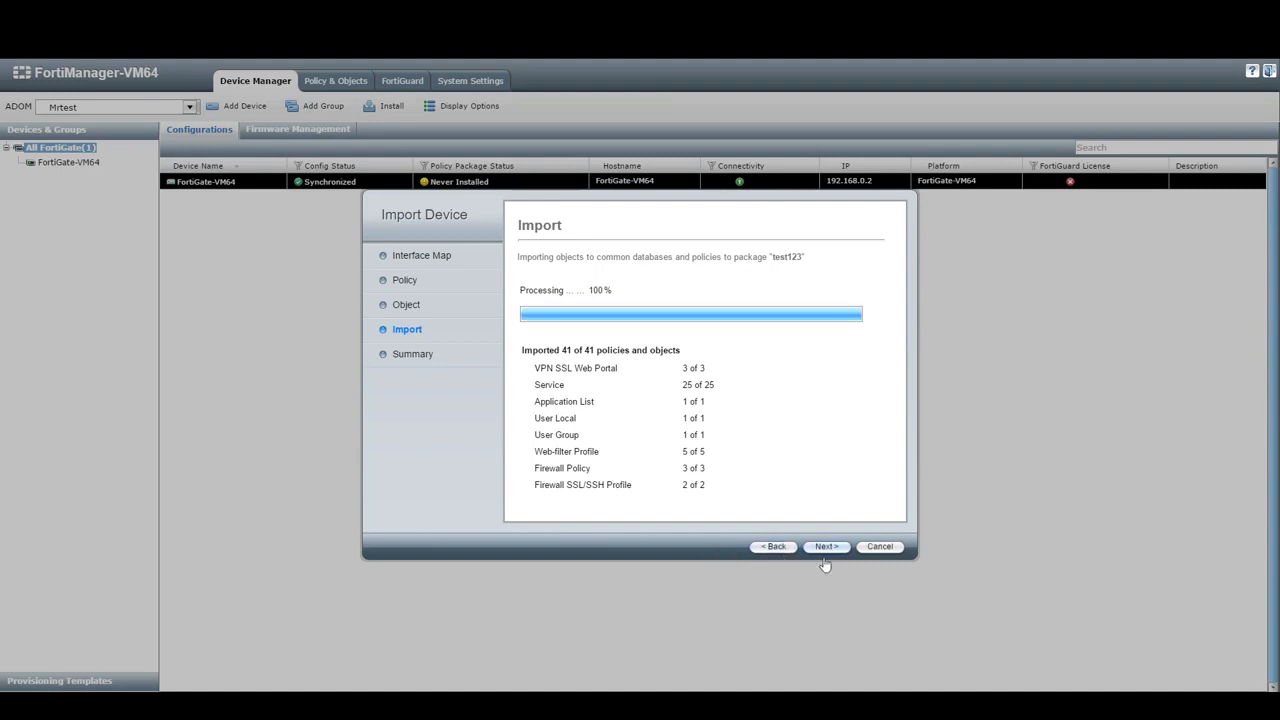
{"action": "left_click", "coordinate": [826, 550]}
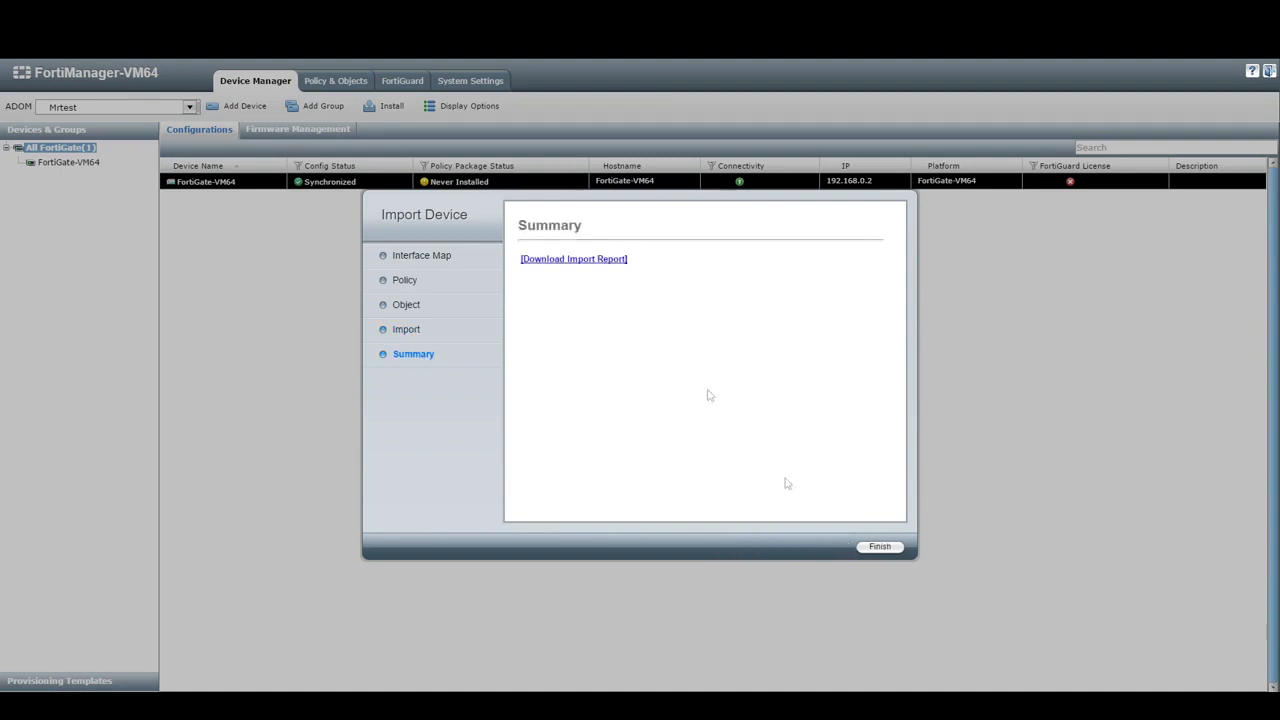
{"action": "left_click", "coordinate": [879, 546]}
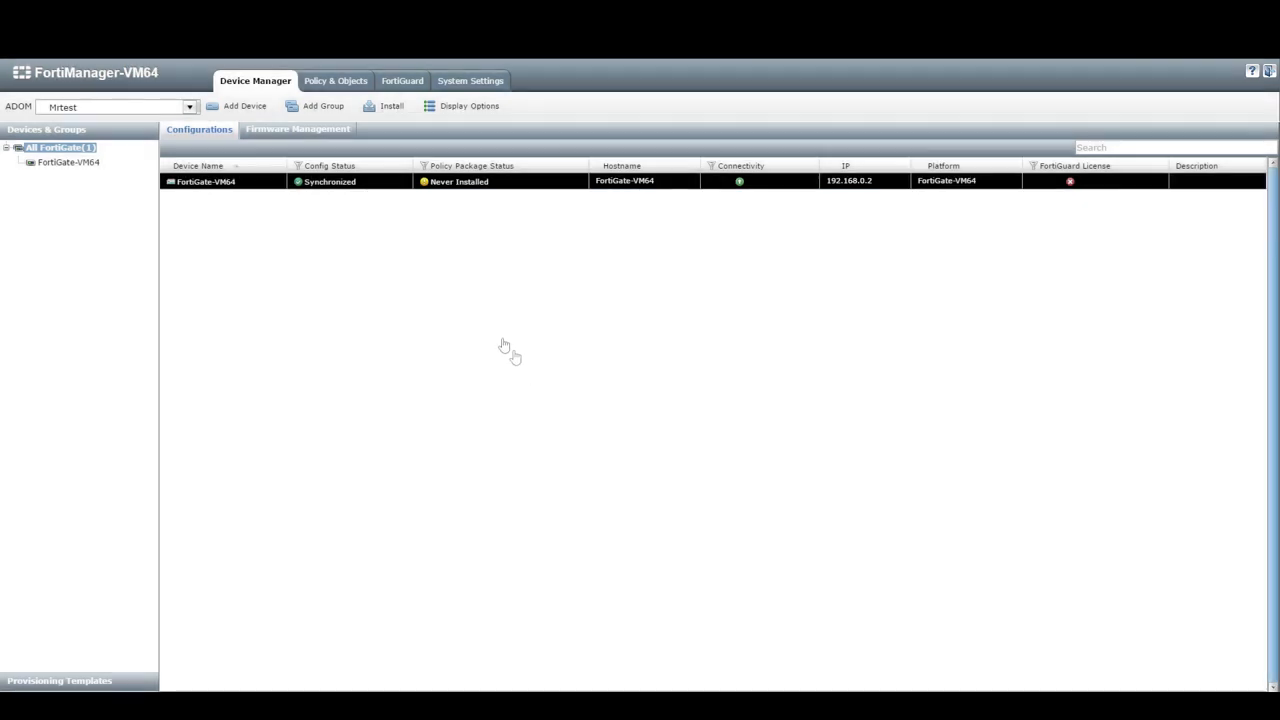
{"action": "left_click", "coordinate": [55, 150]}
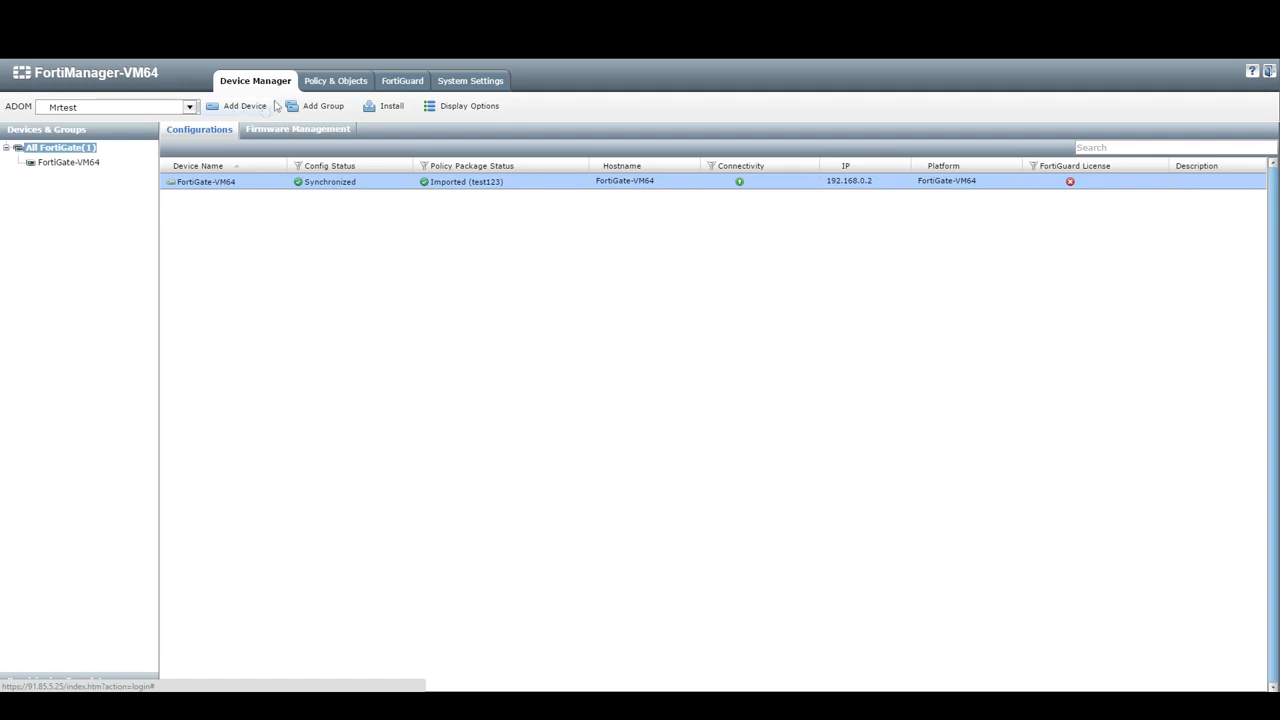
- Display policy package test123 in ADOM Mrtest with its three imported firewall policies
{"action": "left_click", "coordinate": [310, 84]}
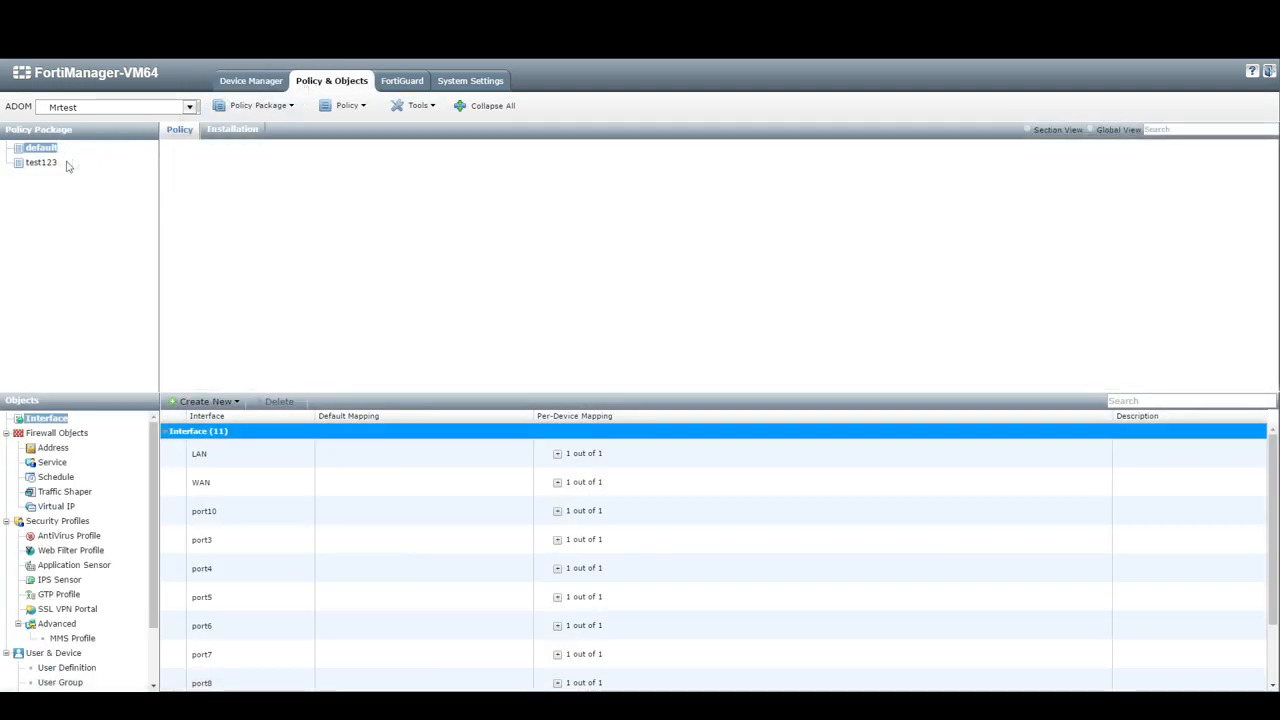
{"action": "left_click", "coordinate": [50, 162]}
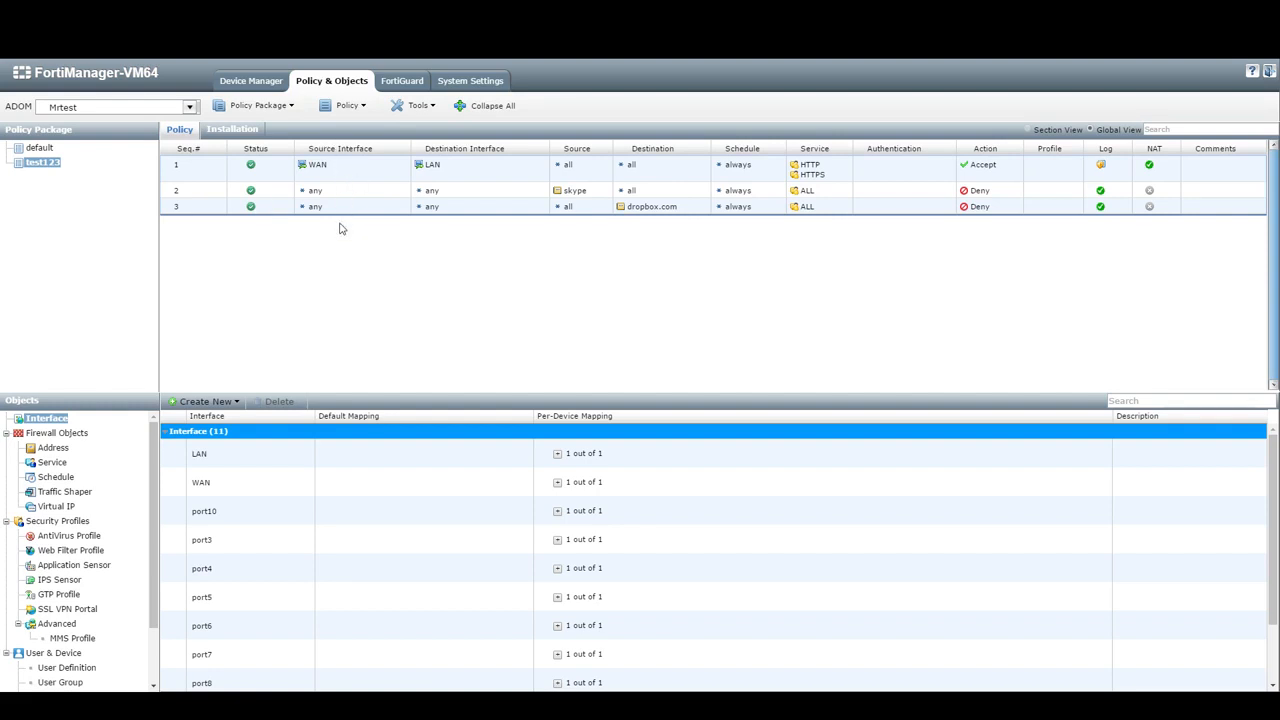
{"action": "left_click", "coordinate": [182, 108]}
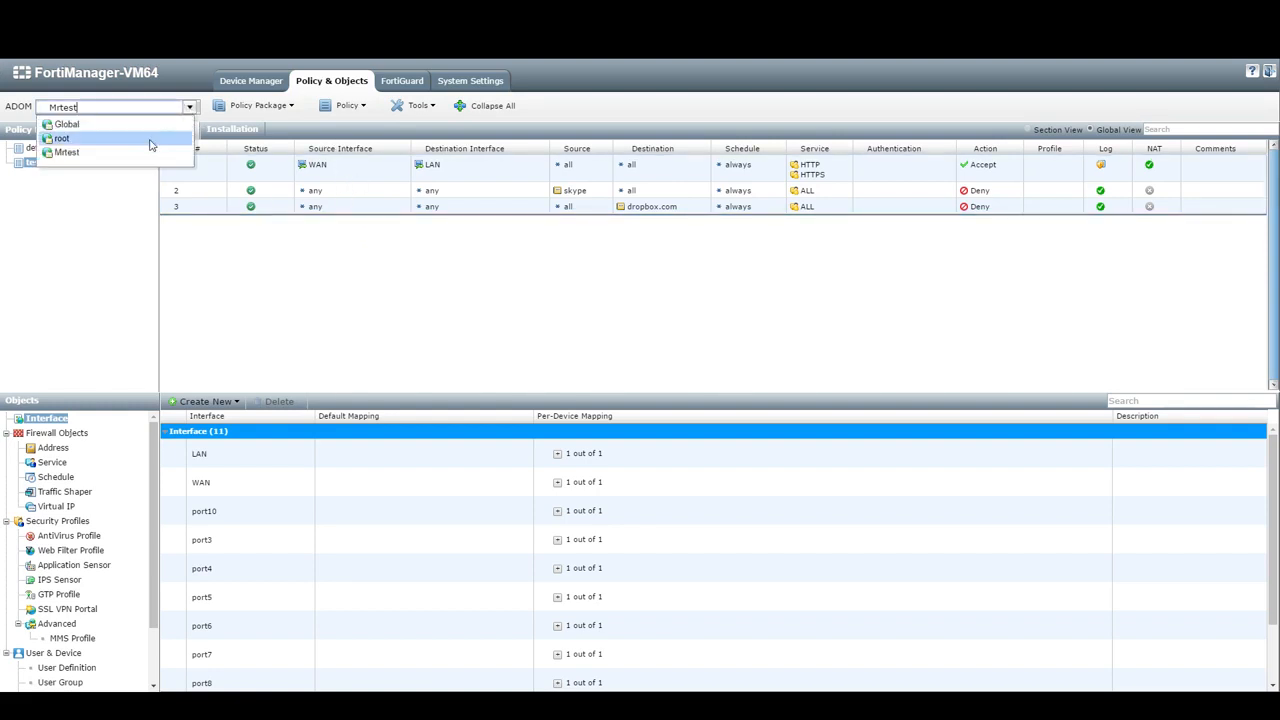
{"action": "left_click", "coordinate": [50, 166]}
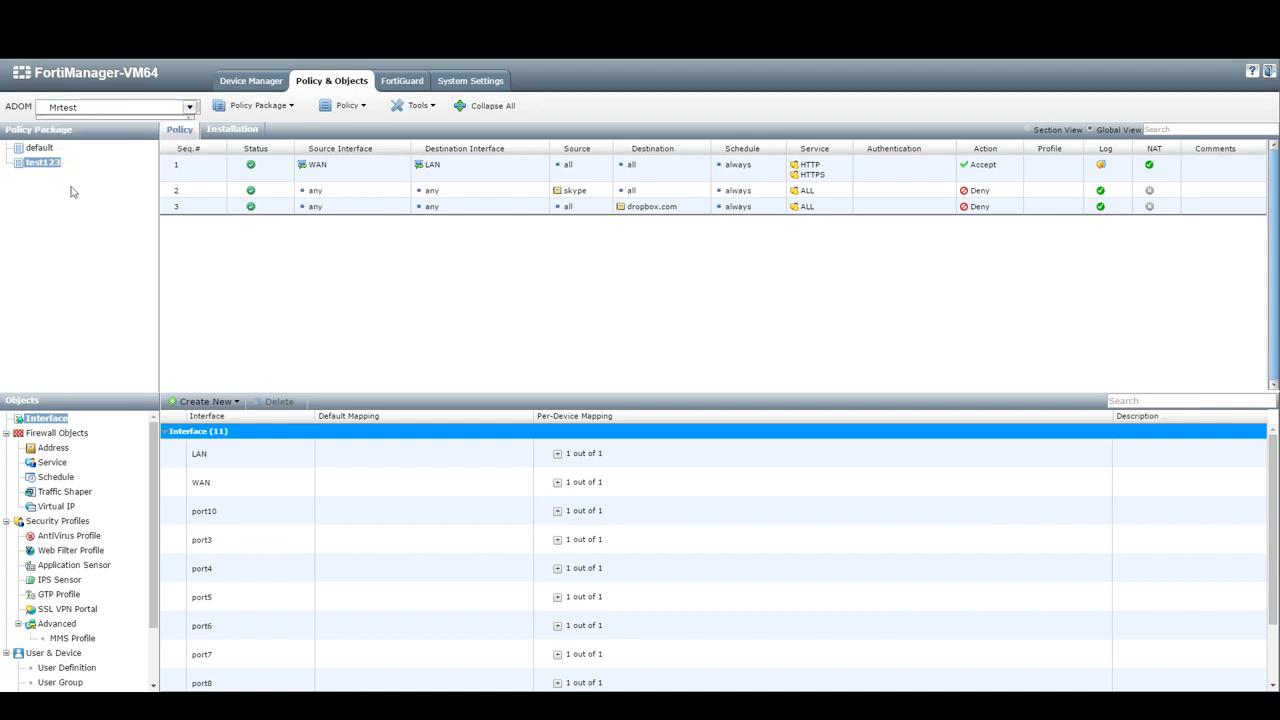
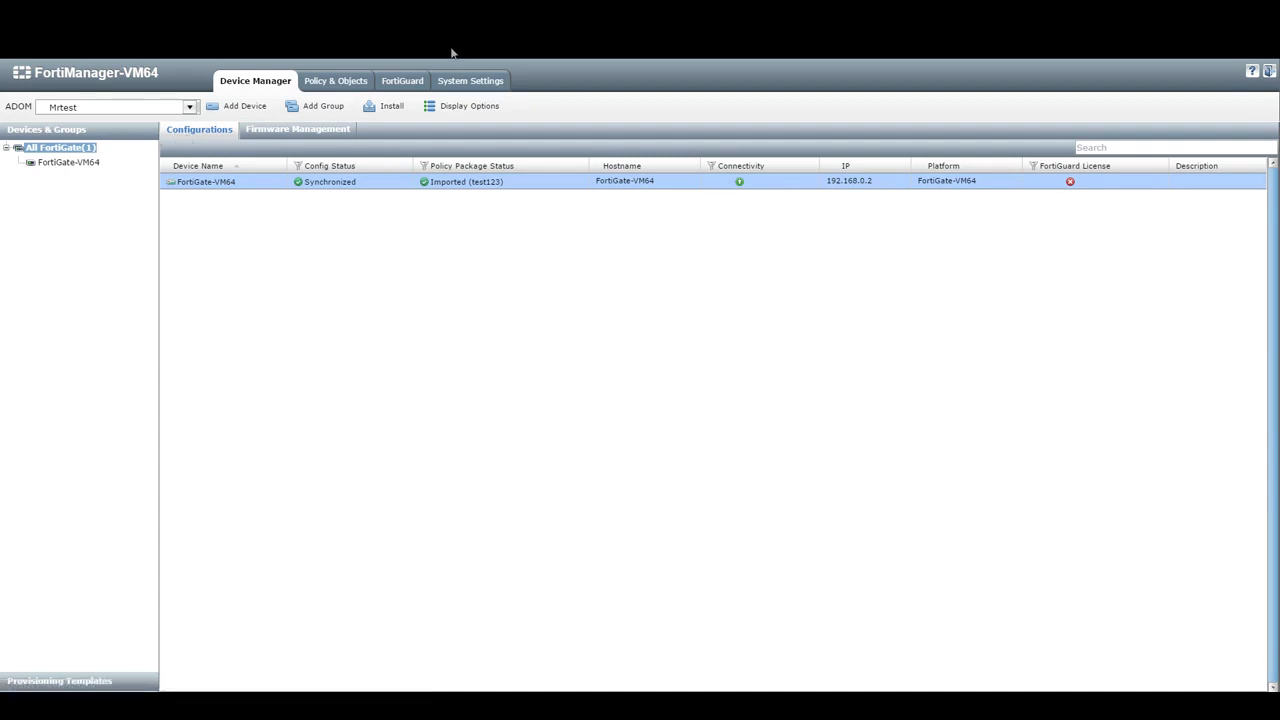
- Switch to the Mrtest ADOM in Policy & Objects and open the test123 policy package
{"action": "left_click", "coordinate": [338, 82]}
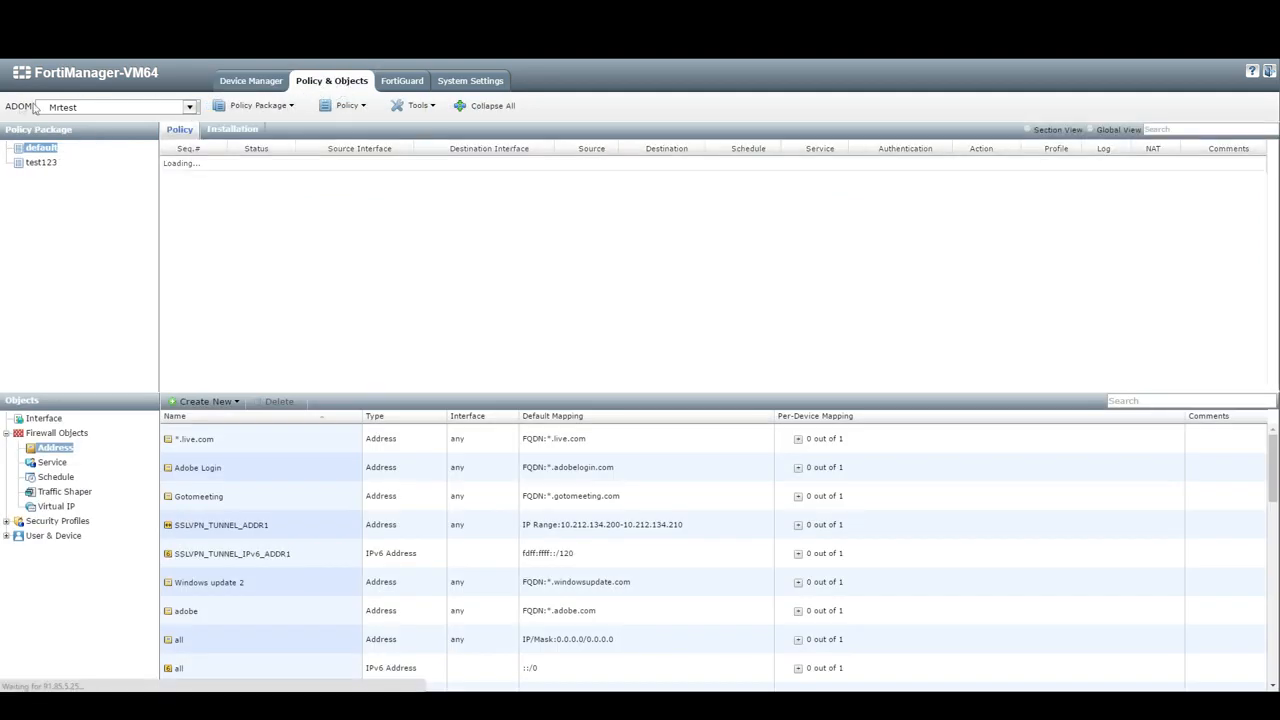
{"action": "left_click", "coordinate": [189, 107]}
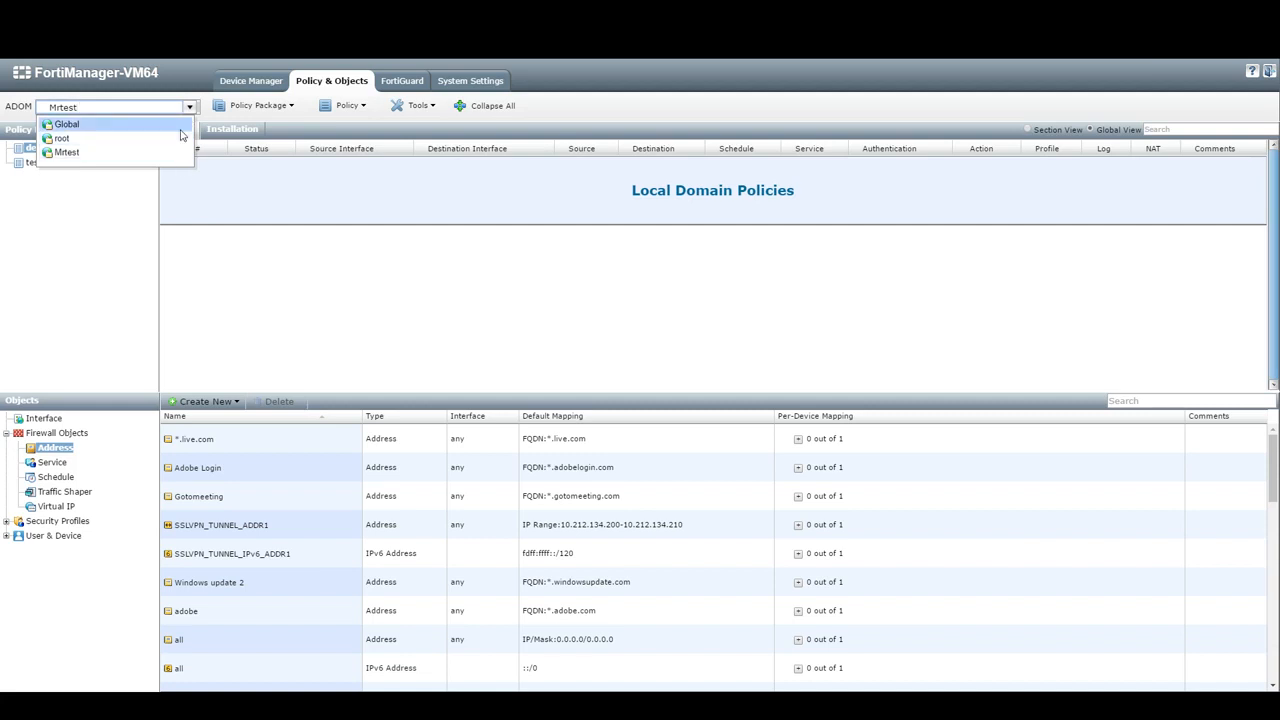
{"action": "left_click", "coordinate": [182, 153]}
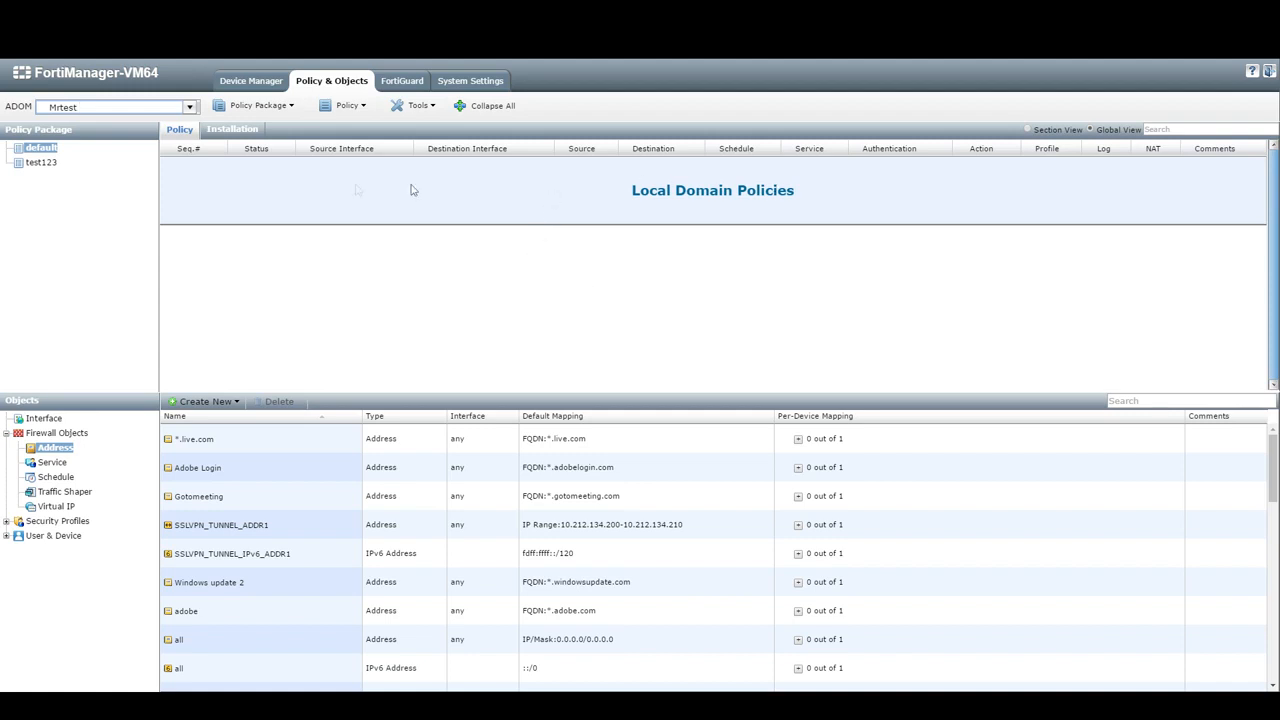
{"action": "left_click", "coordinate": [49, 153]}
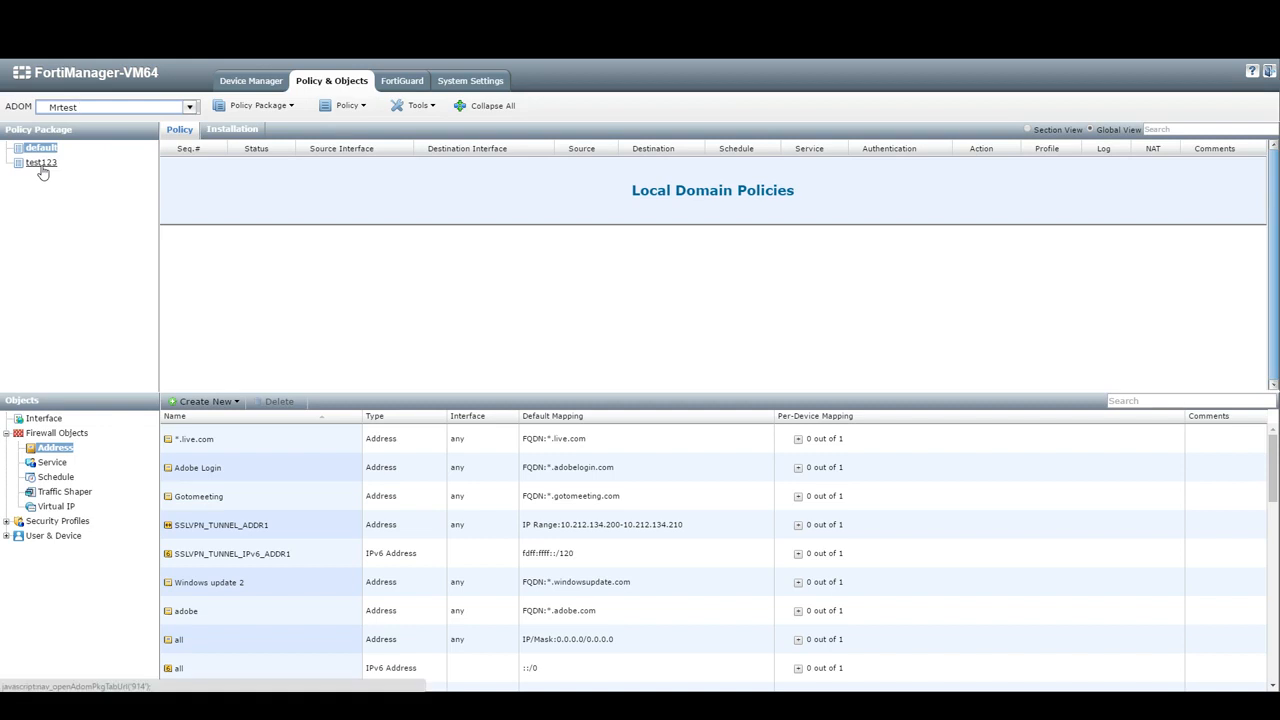
{"action": "left_click", "coordinate": [42, 164]}
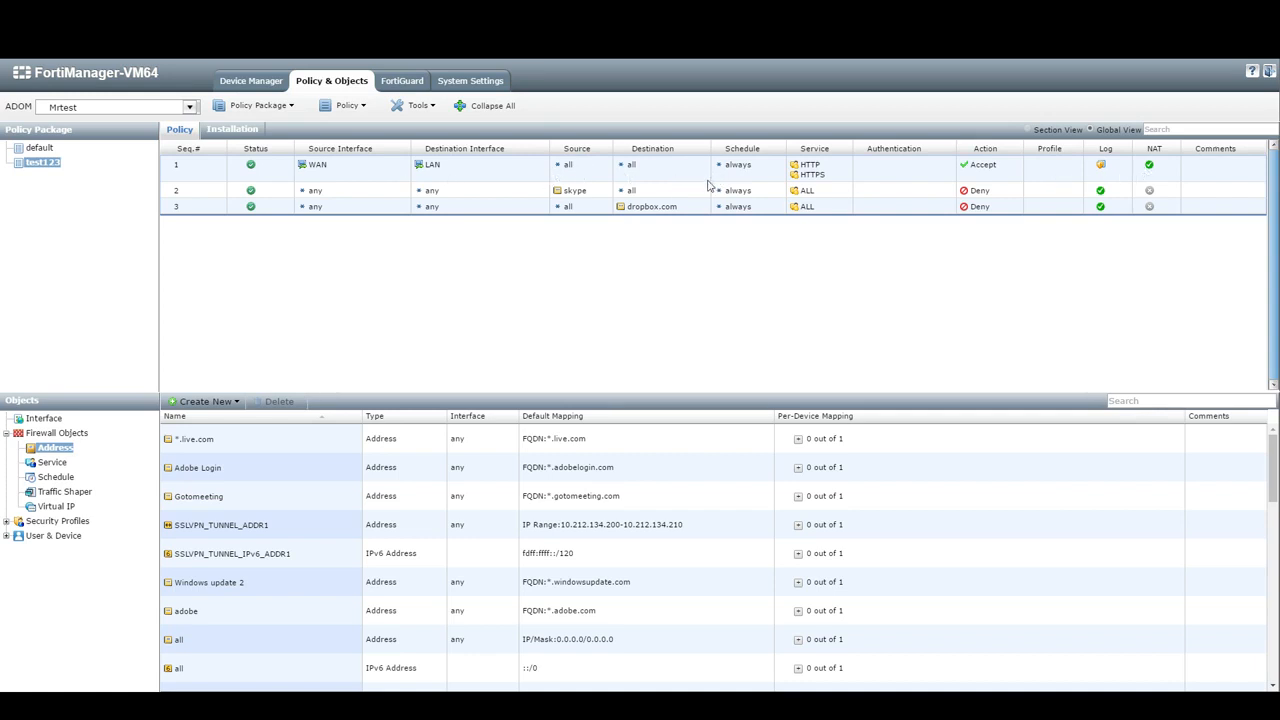
{"action": "left_click", "coordinate": [345, 106]}
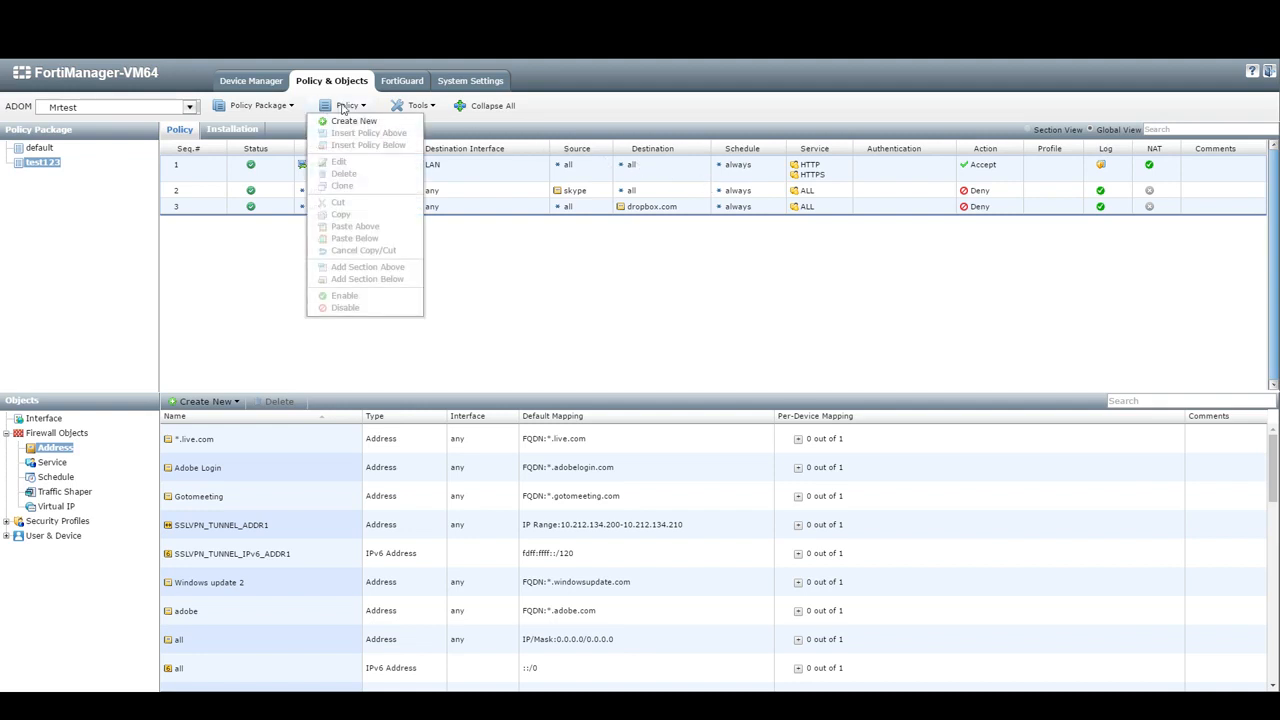
{"action": "left_click", "coordinate": [258, 105]}
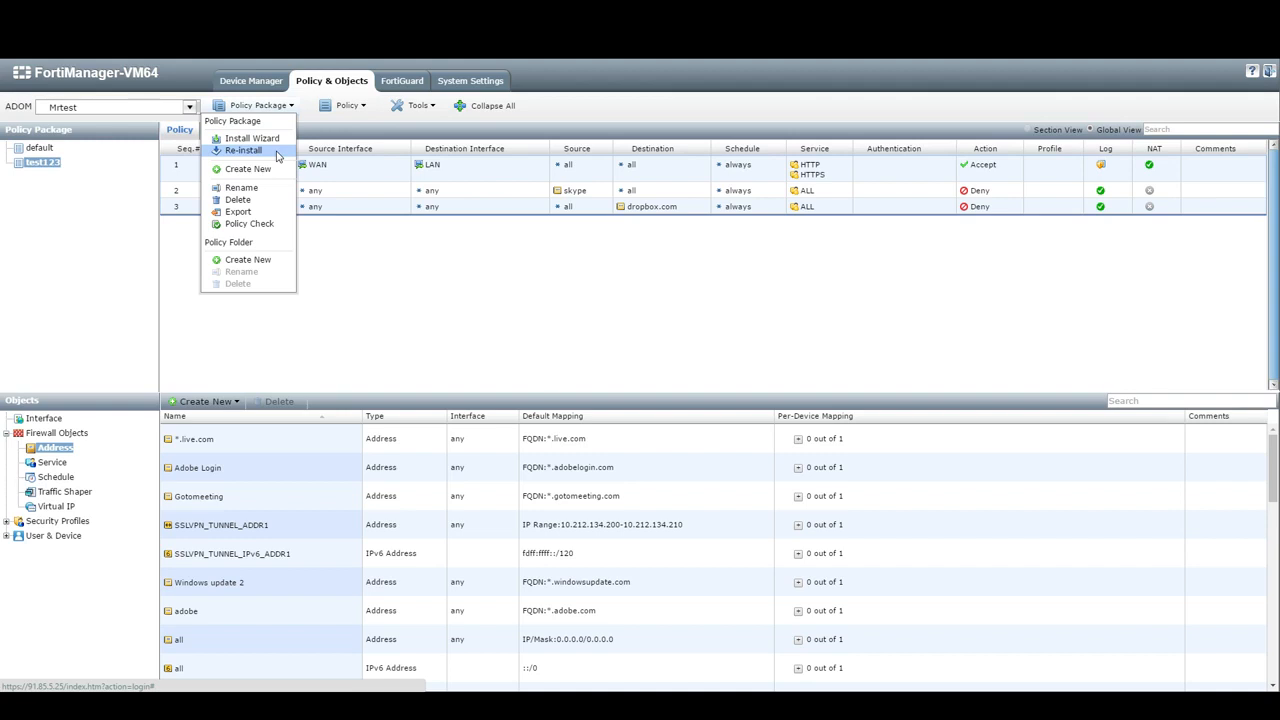
{"action": "left_click", "coordinate": [277, 153]}
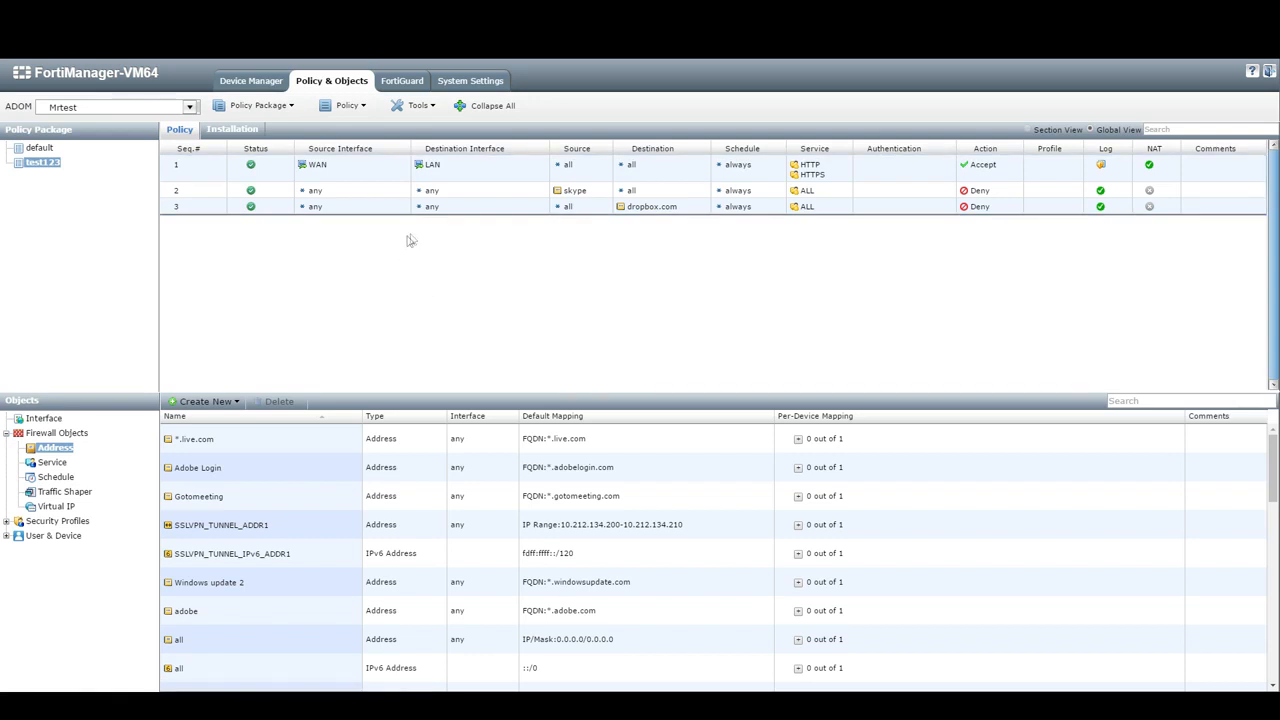
{"action": "left_click", "coordinate": [657, 196]}
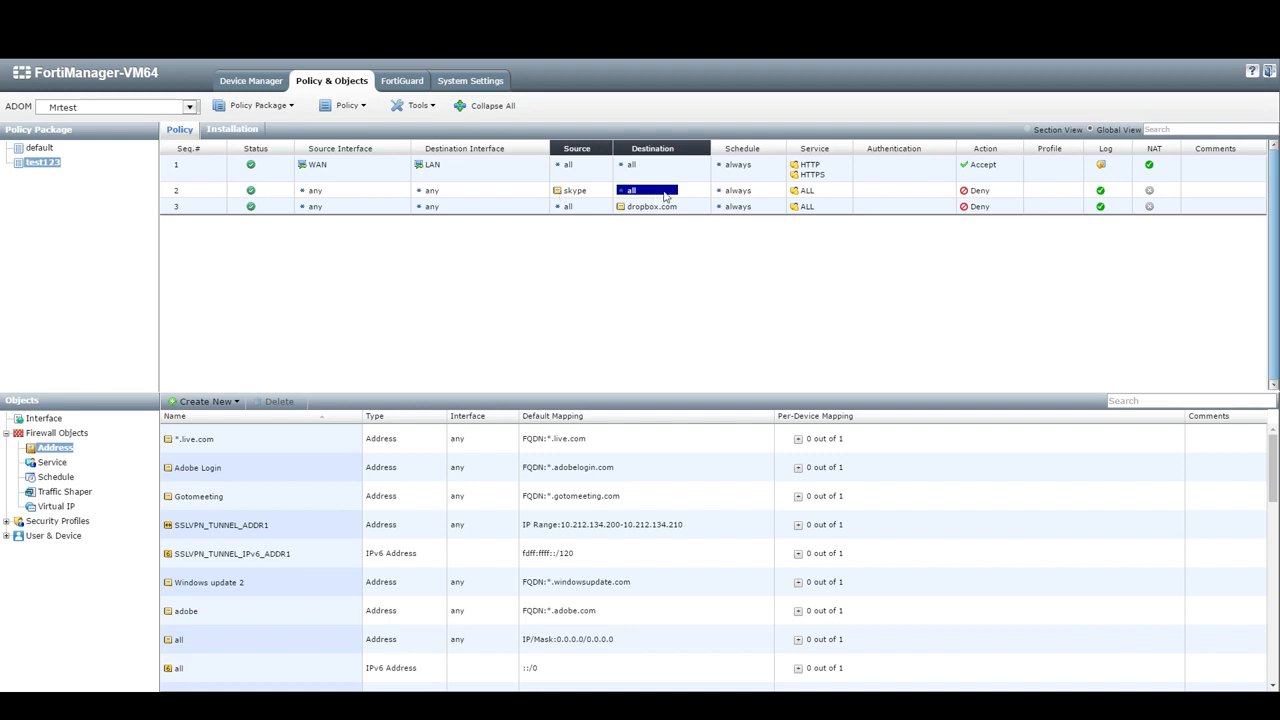
- Add the ALL_ICMP service to policy 1's HTTP and HTTPS services
{"action": "right_click", "coordinate": [664, 195]}
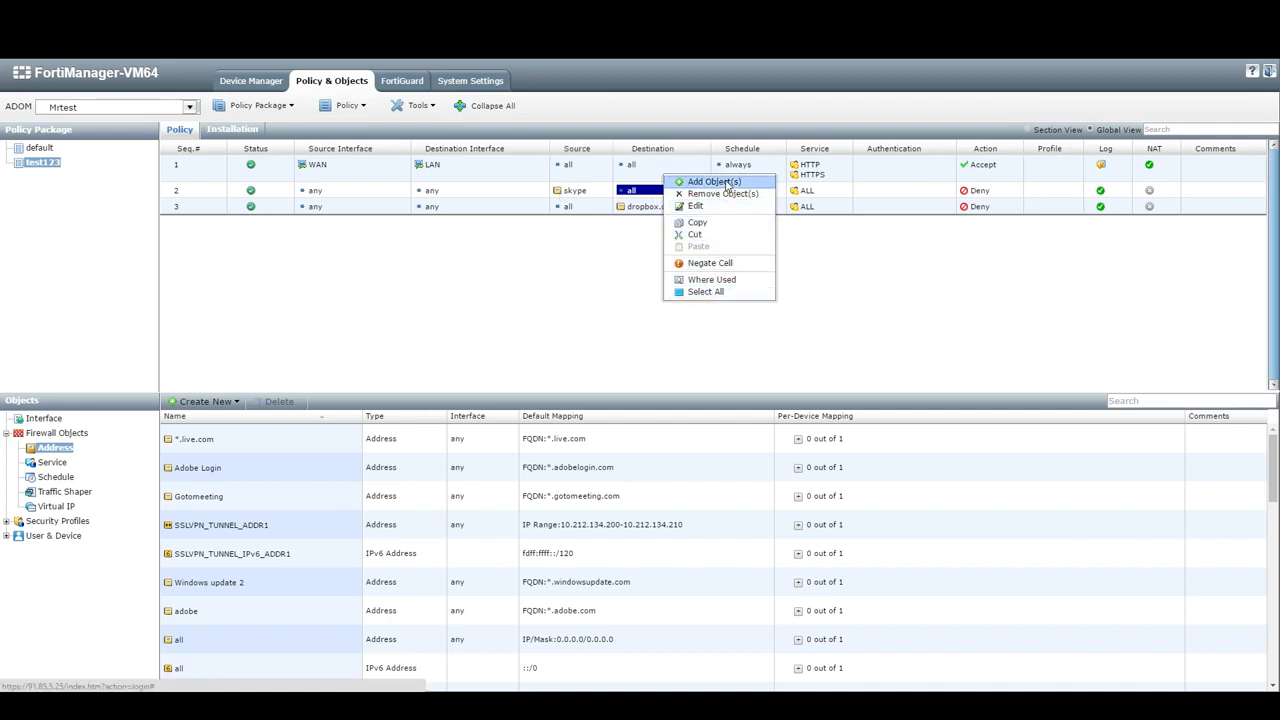
{"action": "left_click", "coordinate": [645, 194]}
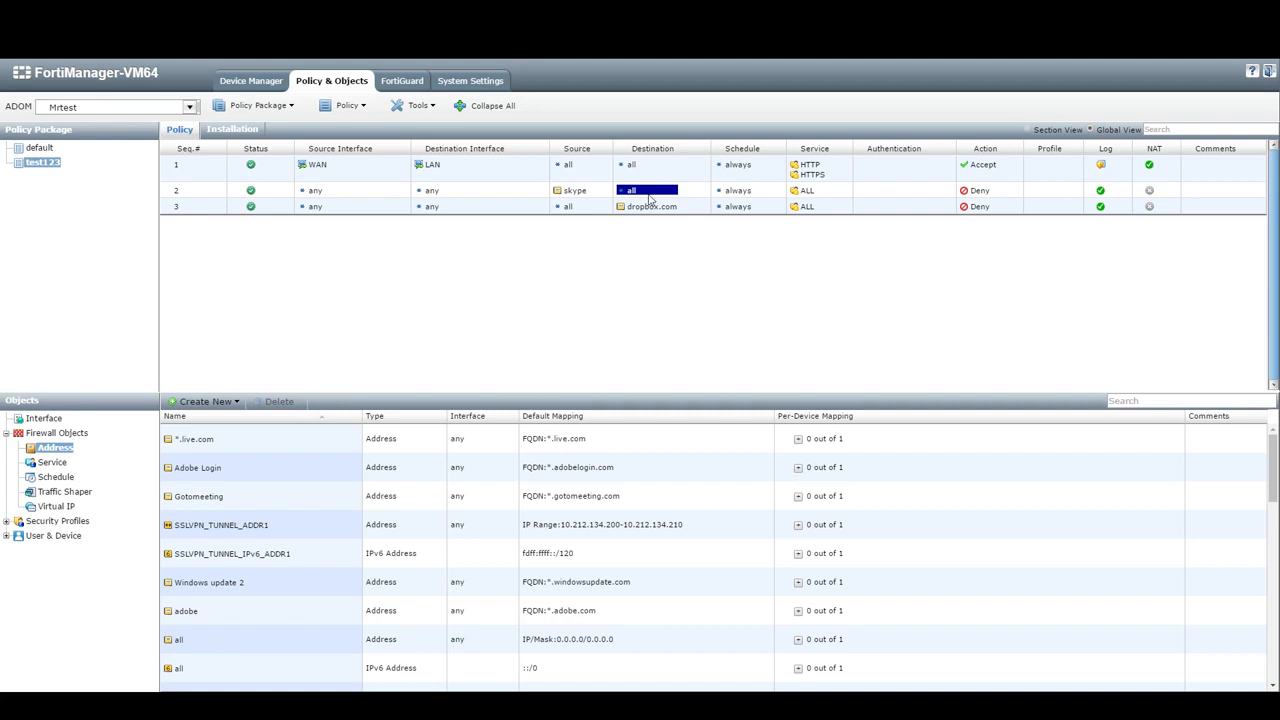
{"action": "right_click", "coordinate": [838, 182]}
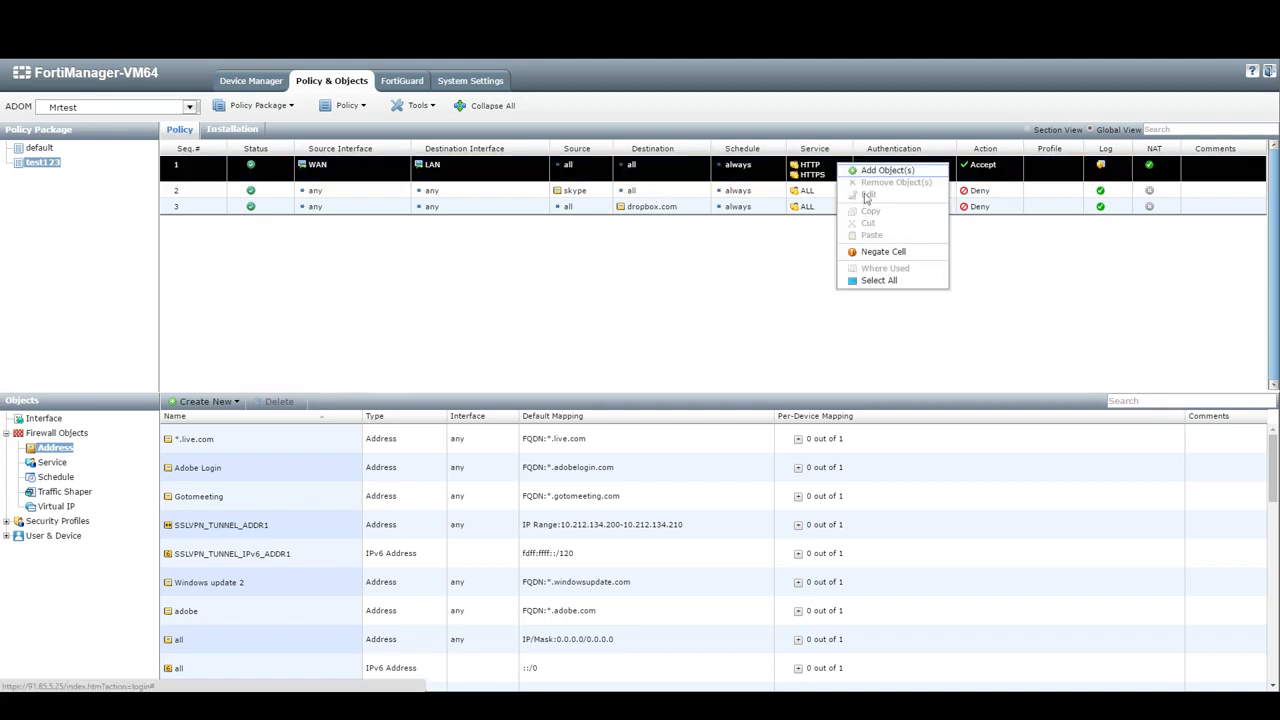
{"action": "left_click", "coordinate": [868, 171]}
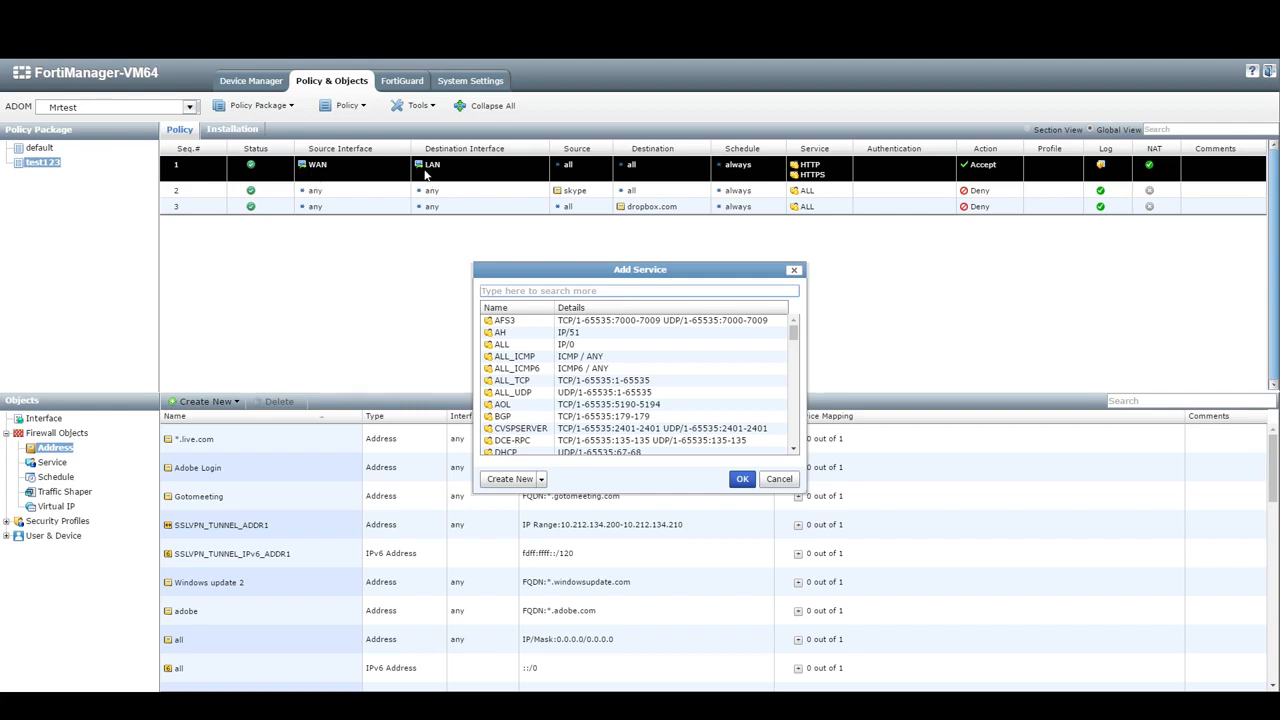
{"action": "left_click", "coordinate": [606, 368]}
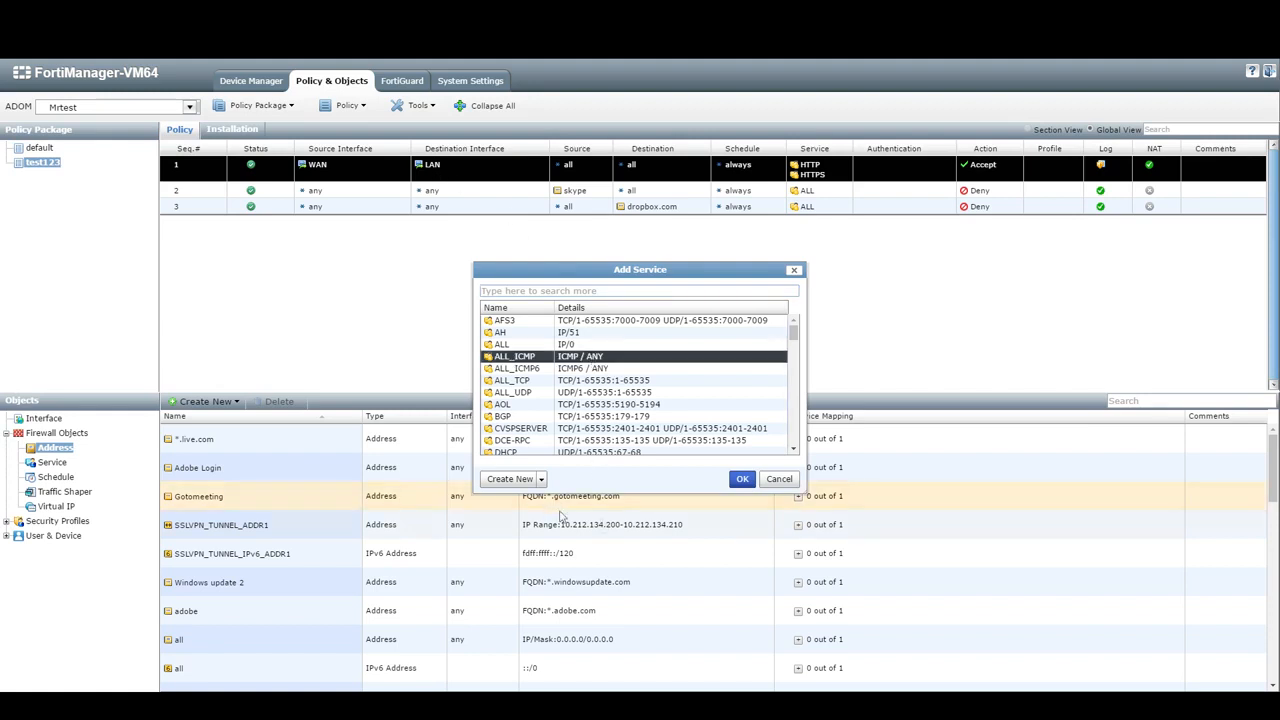
{"action": "left_click", "coordinate": [748, 482]}
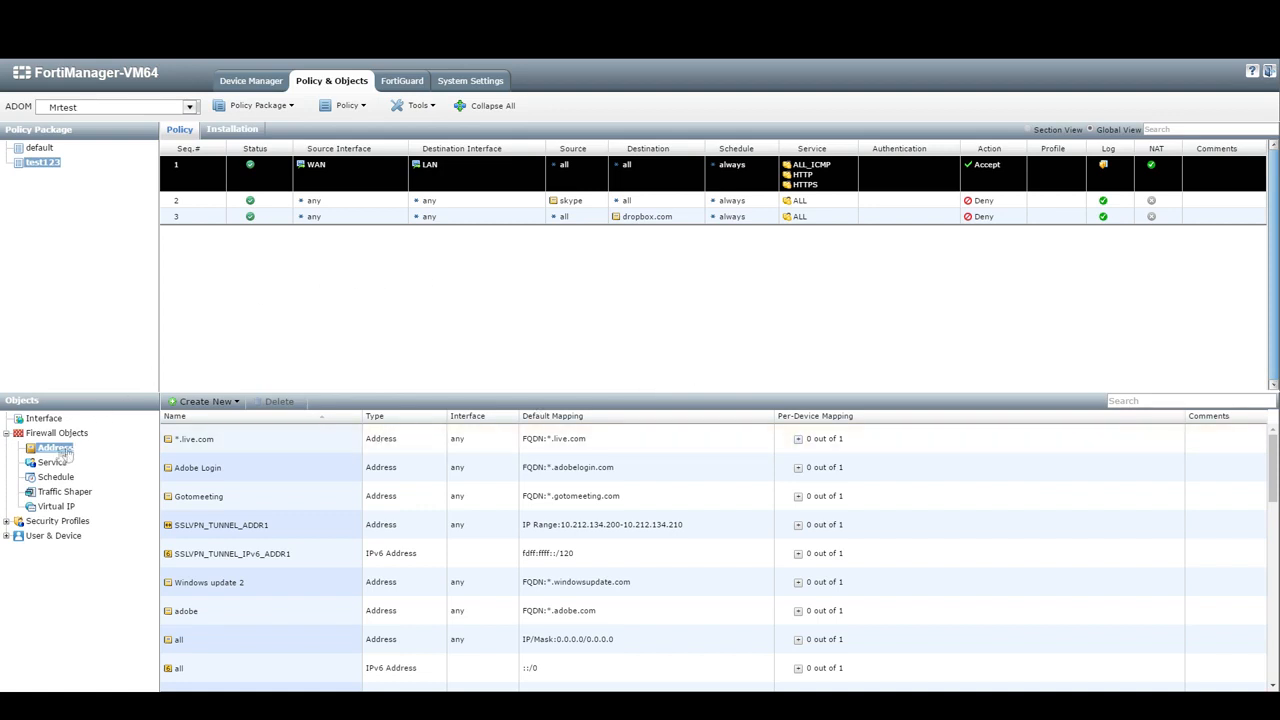
- Create a firewall address named '10.0.0.0' with subnet 10.0.0.0/8
{"action": "left_click", "coordinate": [6, 433]}
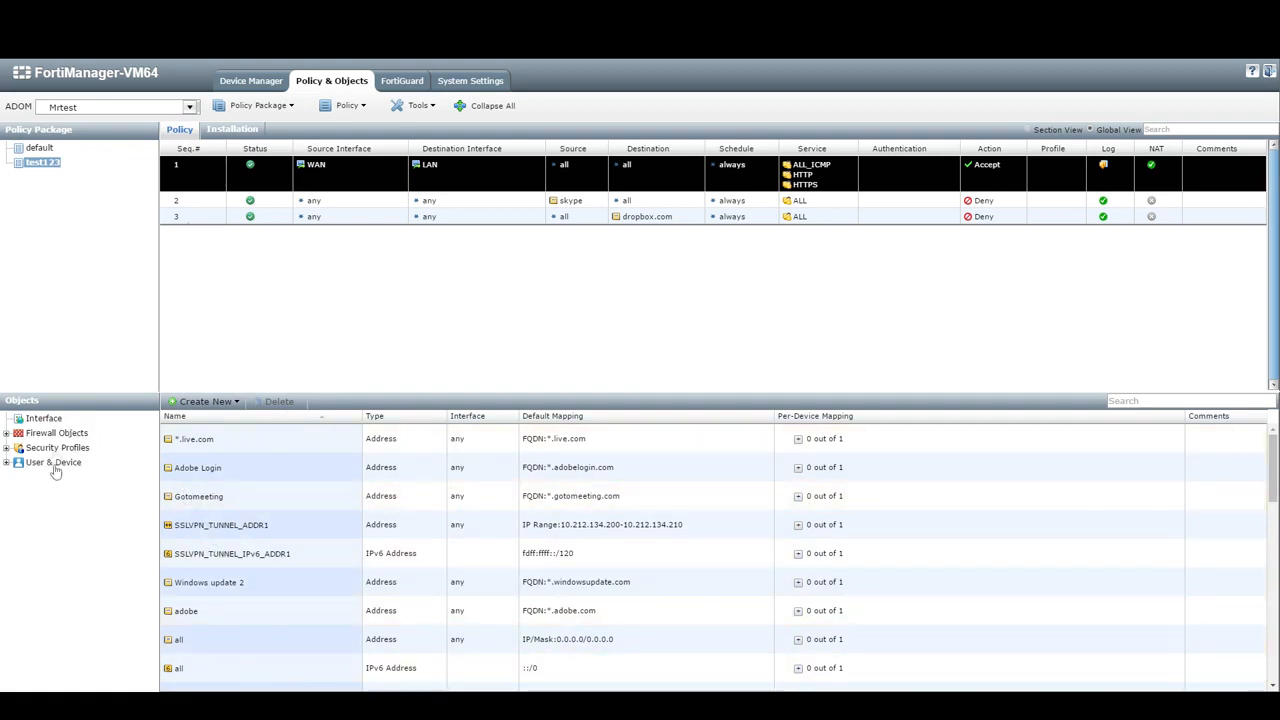
{"action": "left_click", "coordinate": [7, 433]}
{"action": "left_click", "coordinate": [50, 448]}
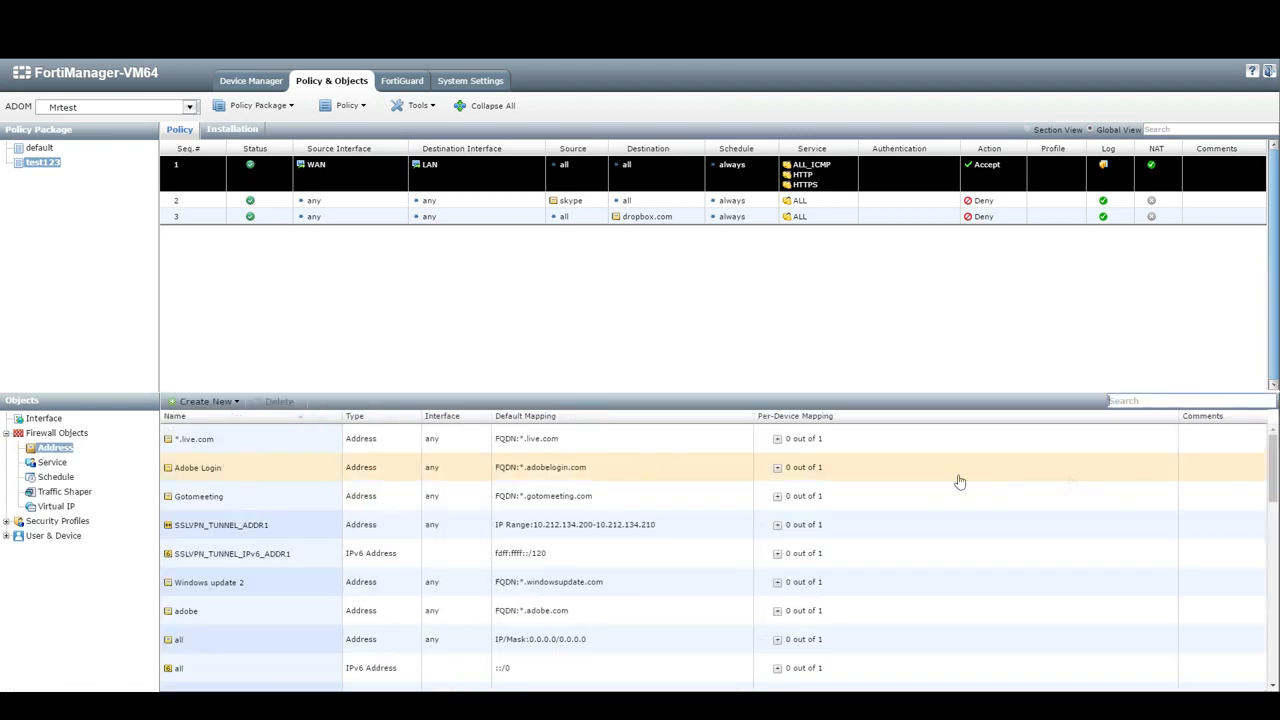
{"action": "left_click", "coordinate": [218, 401]}
{"action": "left_click", "coordinate": [220, 418]}
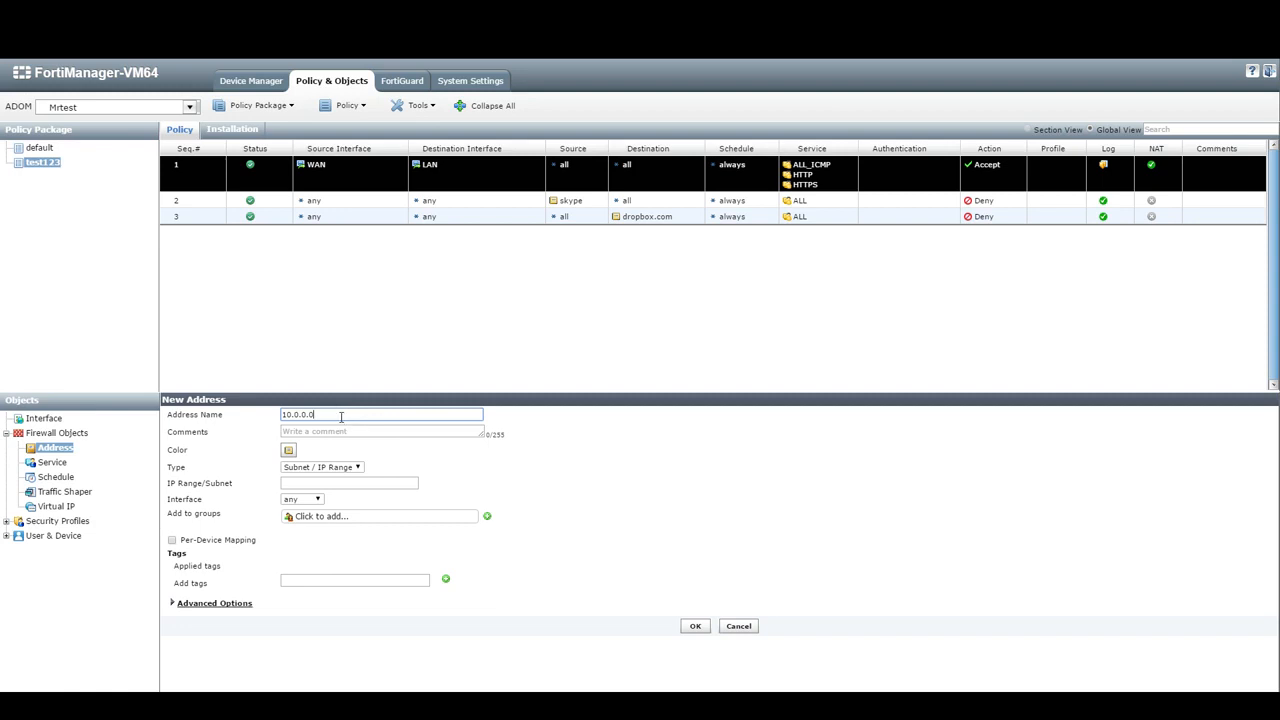
{"action": "left_click_drag", "start_coordinate": [336, 417], "coordinate": [147, 414]}
{"action": "key", "text": "ctrl+c"}
{"action": "left_click", "coordinate": [319, 485]}
{"action": "key", "text": "ctrl+v"}
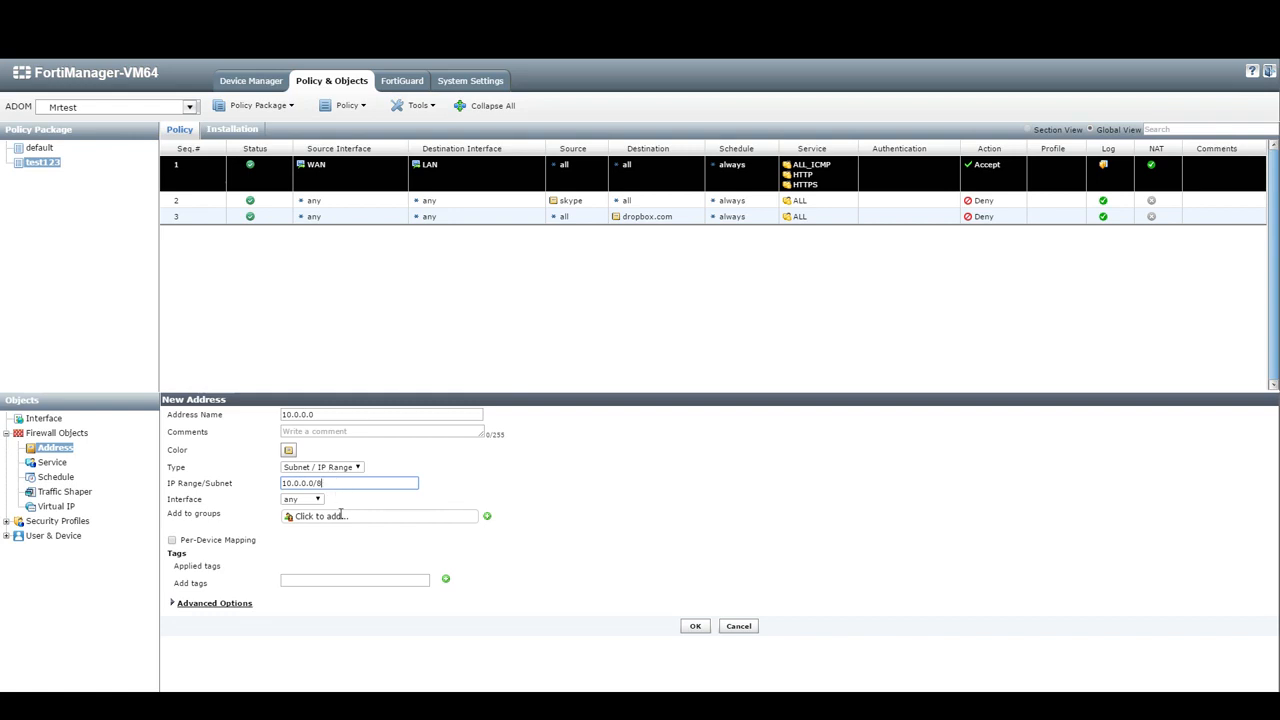
{"action": "left_click", "coordinate": [693, 627]}
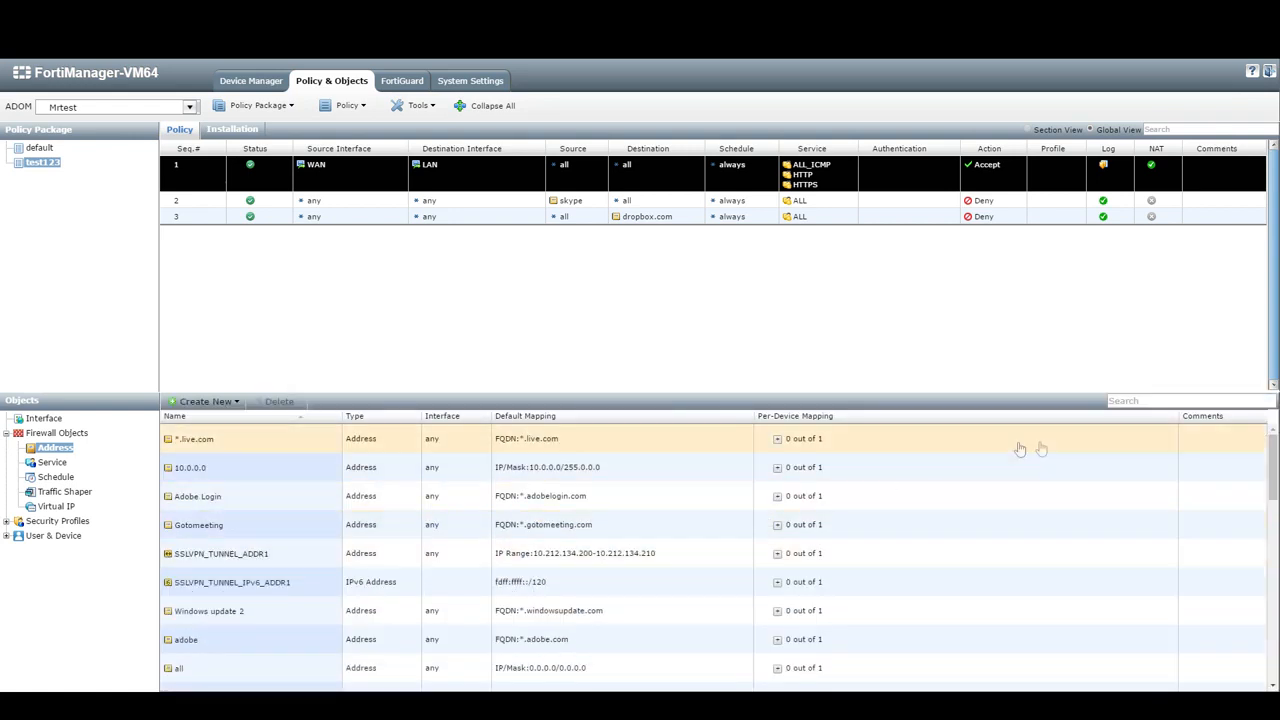
- Add the new 10.0.0.0 address as policy 3's source address
{"action": "left_click", "coordinate": [214, 470]}
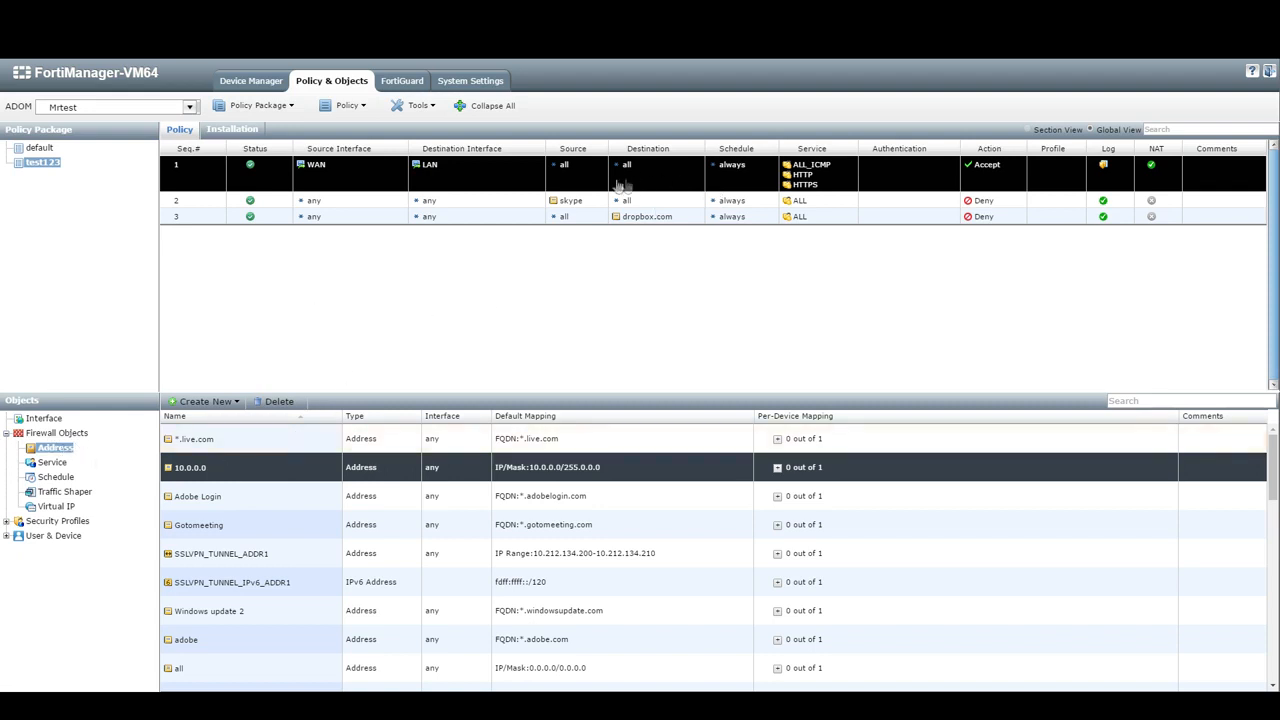
{"action": "left_click", "coordinate": [662, 204]}
{"action": "left_click", "coordinate": [568, 216]}
{"action": "right_click", "coordinate": [572, 215]}
{"action": "left_click", "coordinate": [610, 204]}
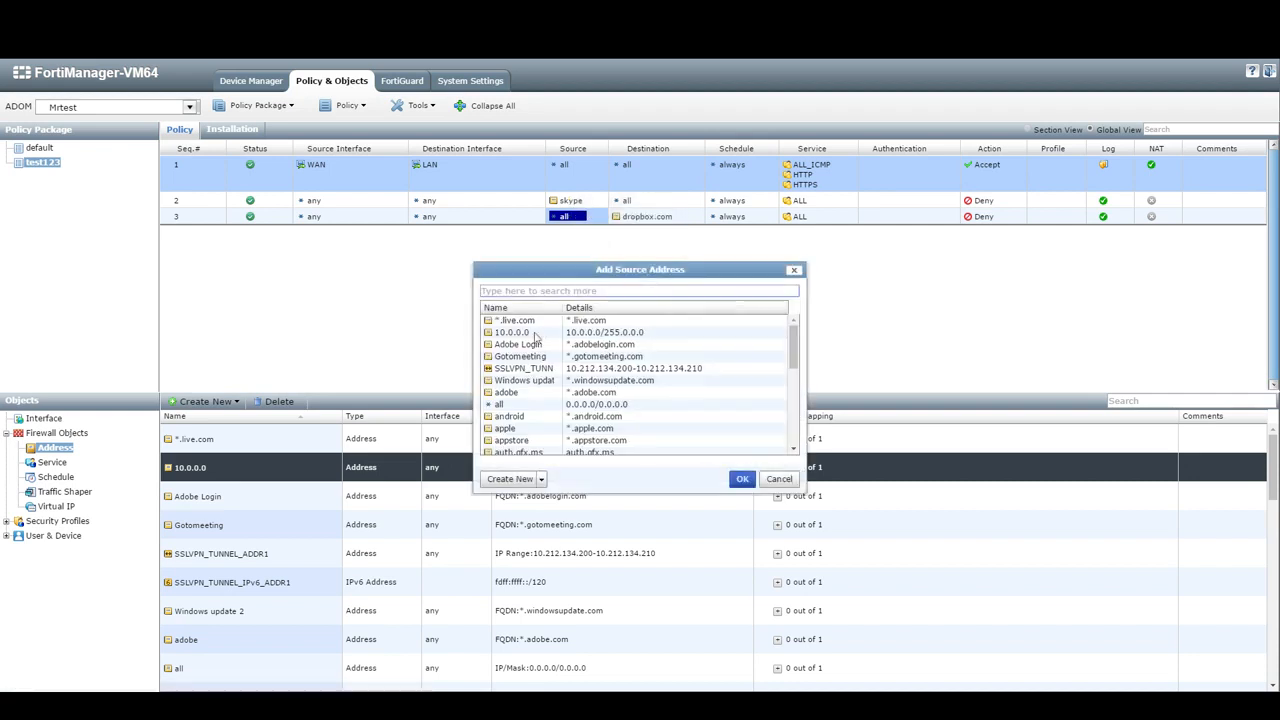
{"action": "left_click", "coordinate": [524, 332]}
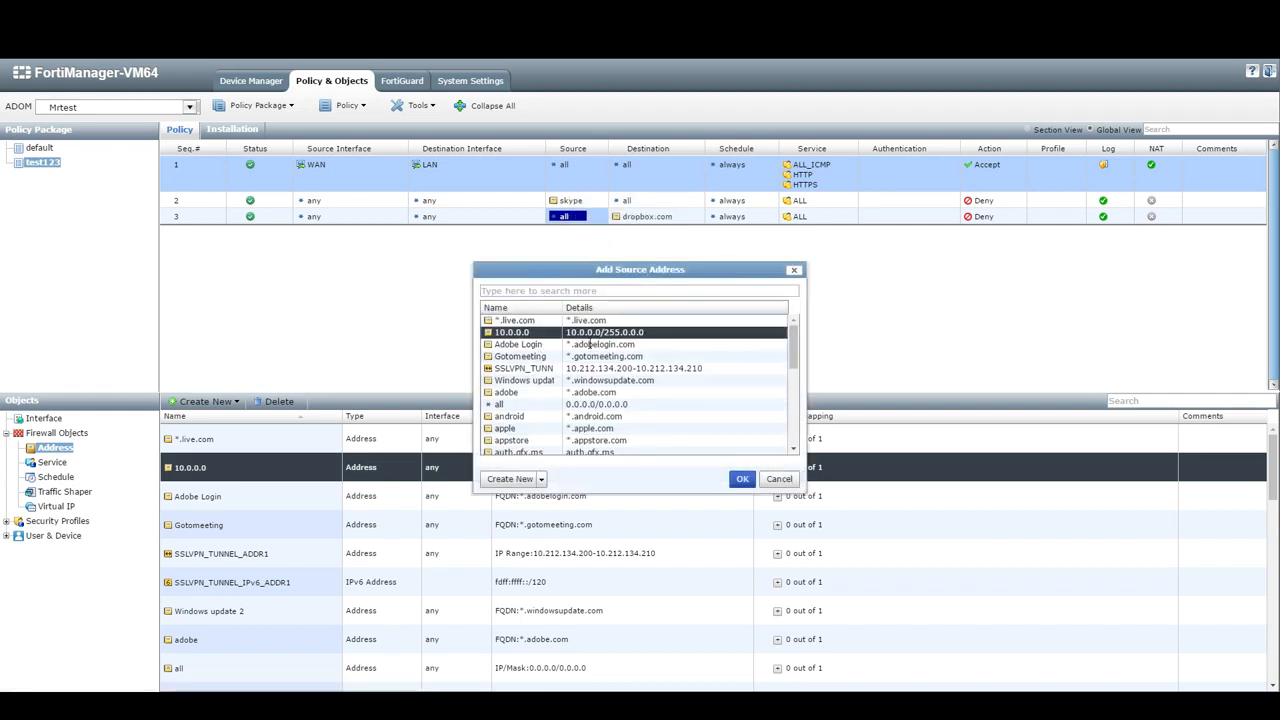
{"action": "left_click", "coordinate": [740, 479]}
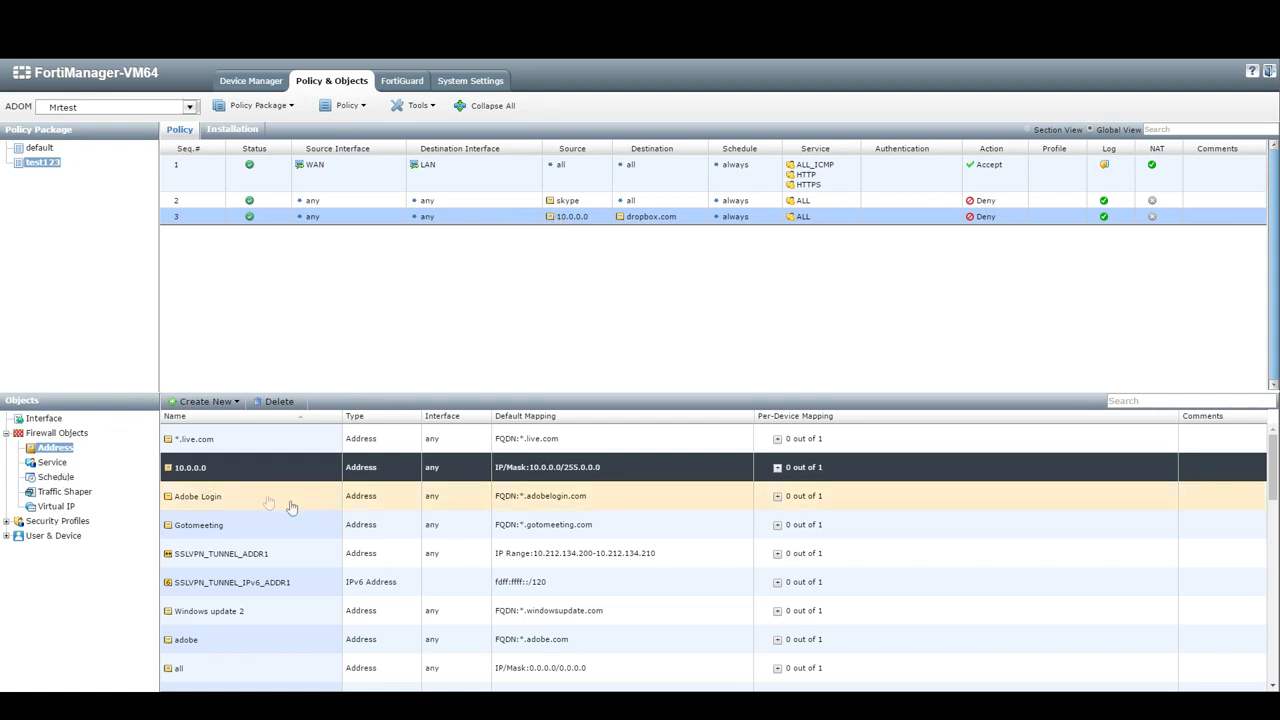
- Browse the Service, Traffic Shaper and Virtual IP lists, then view the Web Filter profiles
{"action": "left_click", "coordinate": [52, 462]}
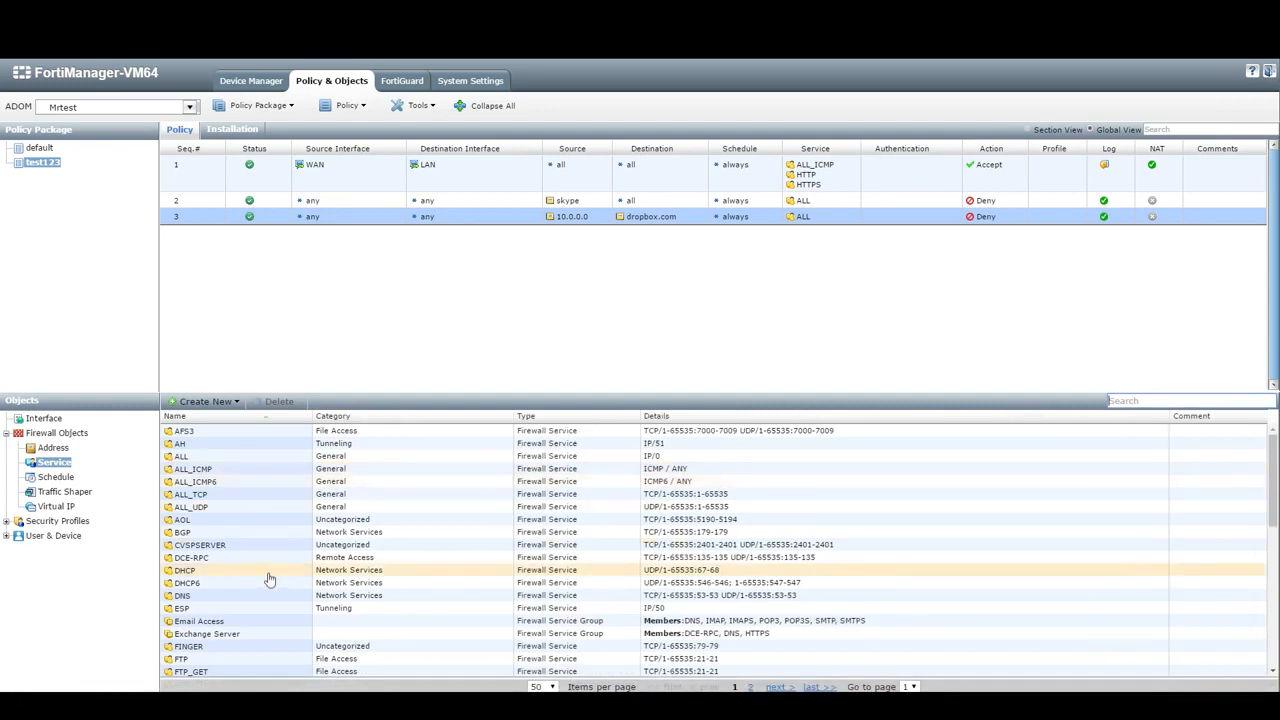
{"action": "scroll", "coordinate": [268, 583], "scroll_direction": "down", "scroll_amount": 5}
{"action": "scroll", "coordinate": [268, 583], "scroll_direction": "up", "scroll_amount": 6}
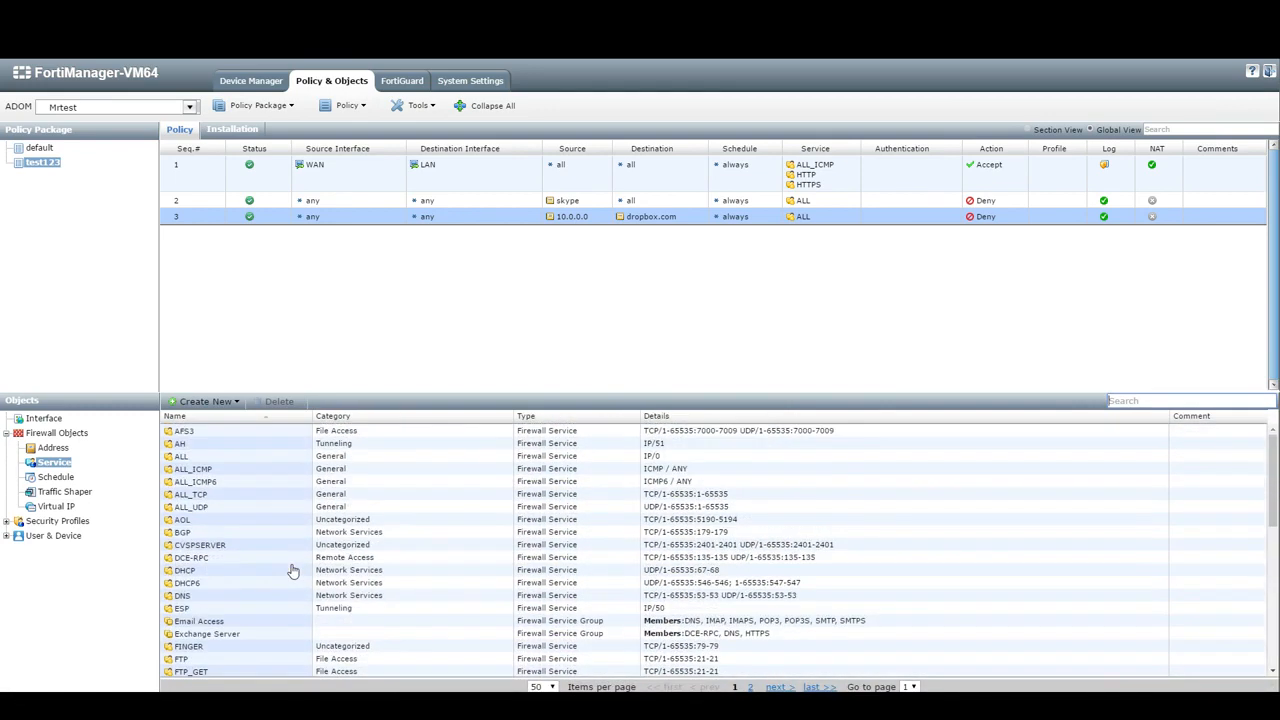
{"action": "left_click", "coordinate": [62, 490]}
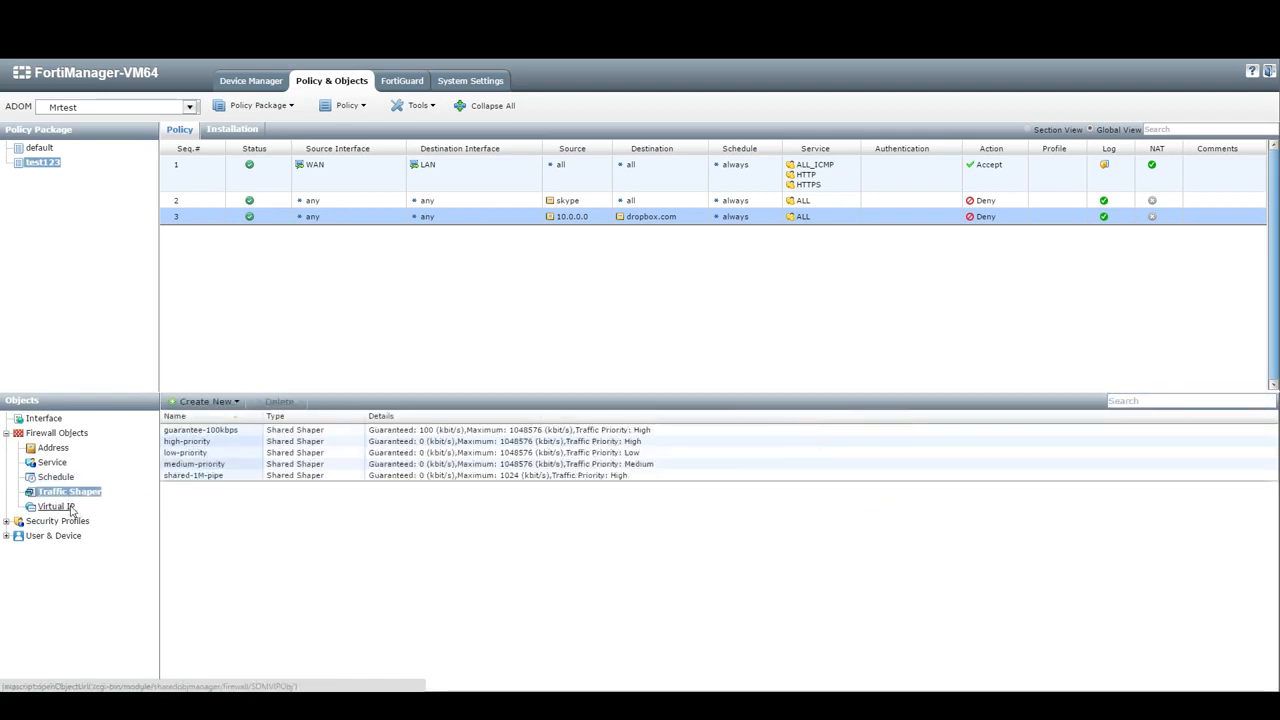
{"action": "left_click", "coordinate": [70, 507]}
{"action": "left_click", "coordinate": [6, 521]}
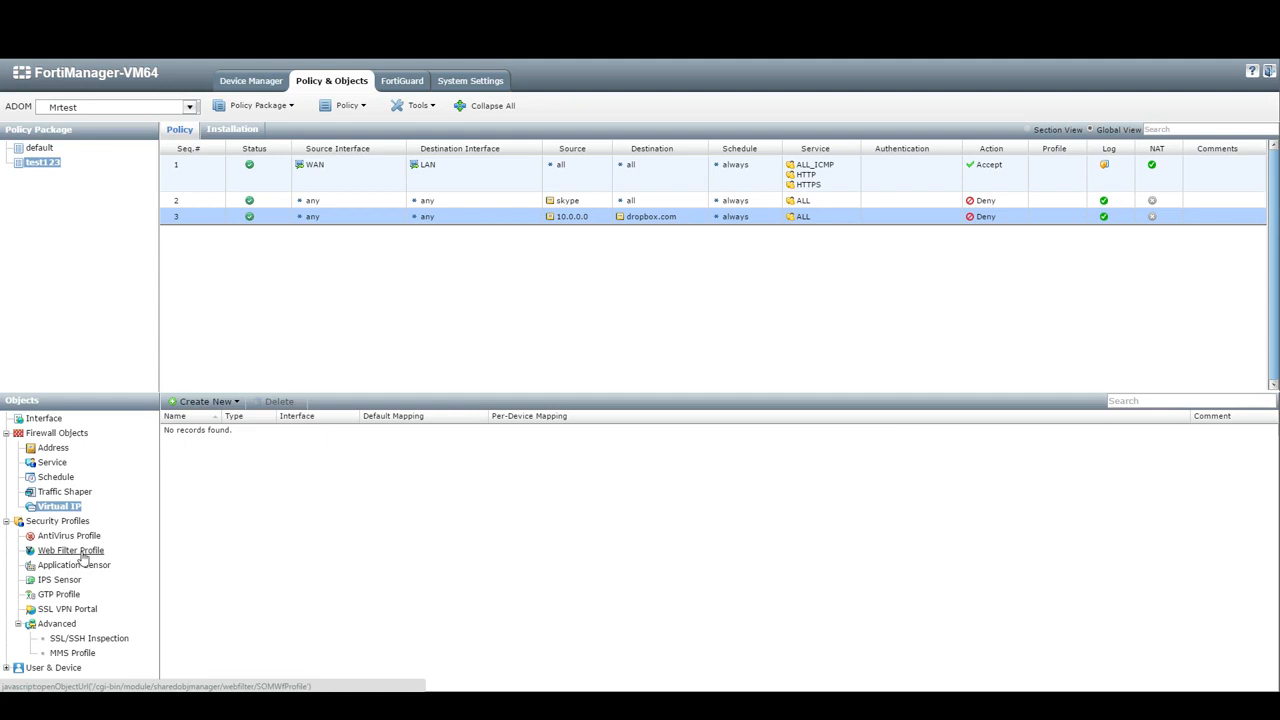
{"action": "left_click", "coordinate": [83, 551]}
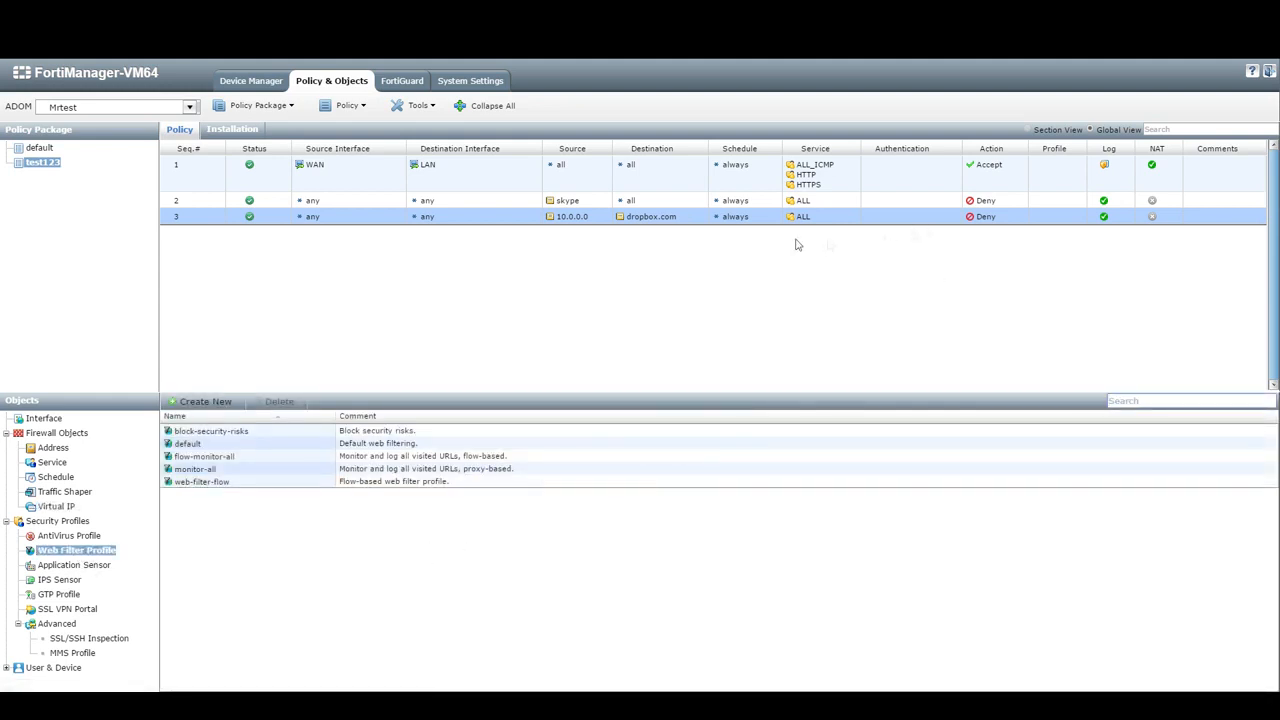
- Enable AntiVirus on policy 1 using the 'default' profile and save the policy
{"action": "right_click", "coordinate": [204, 164]}
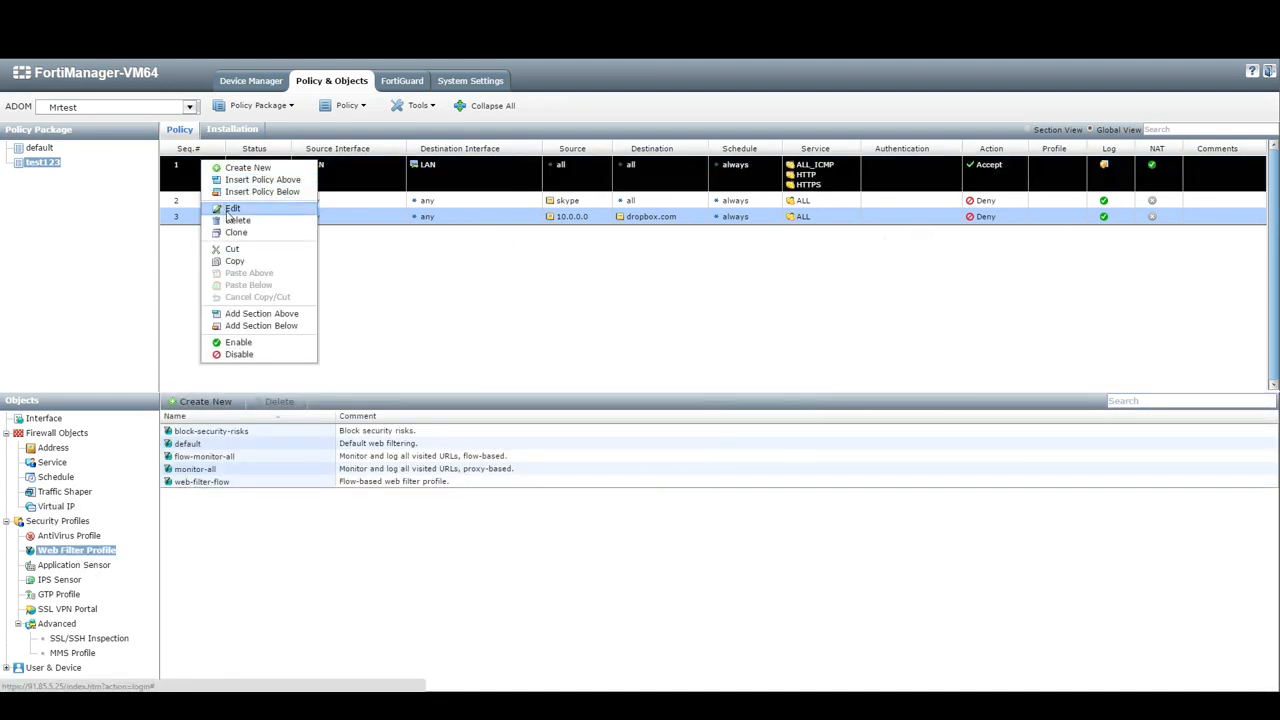
{"action": "left_click", "coordinate": [229, 209]}
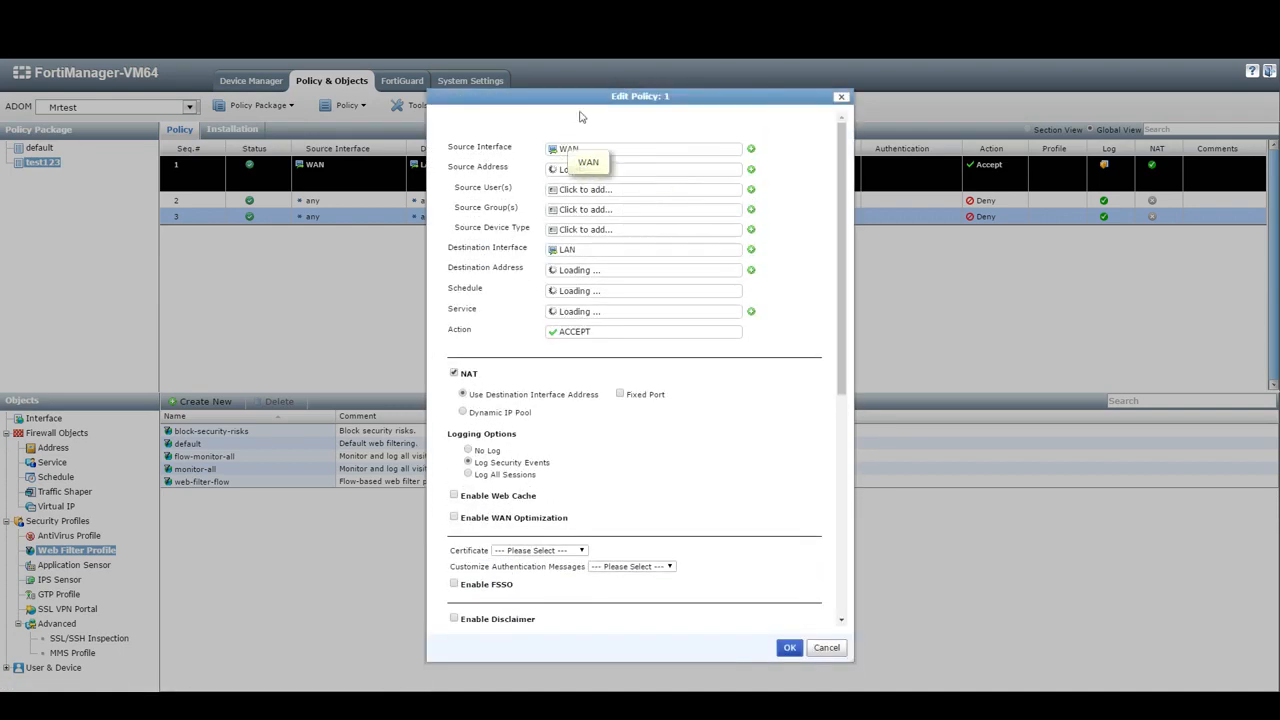
{"action": "left_click_drag", "start_coordinate": [580, 114], "coordinate": [604, 52]}
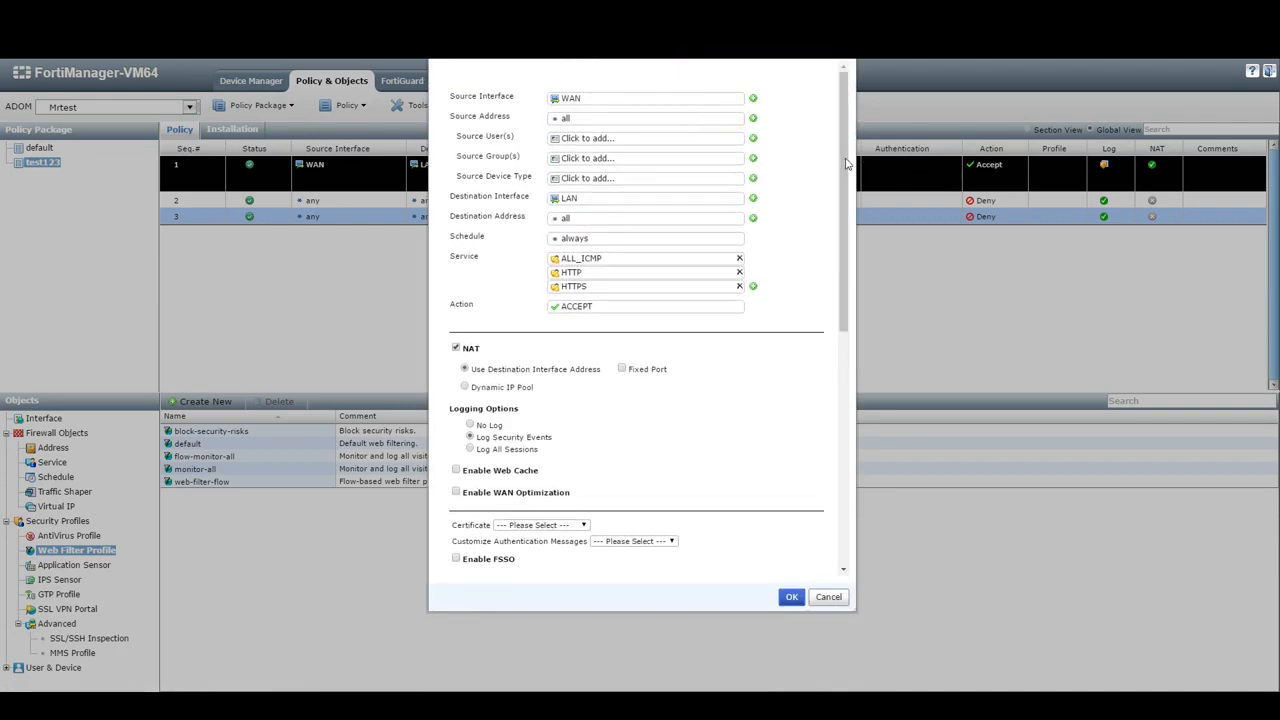
{"action": "left_click_drag", "start_coordinate": [848, 165], "coordinate": [855, 431]}
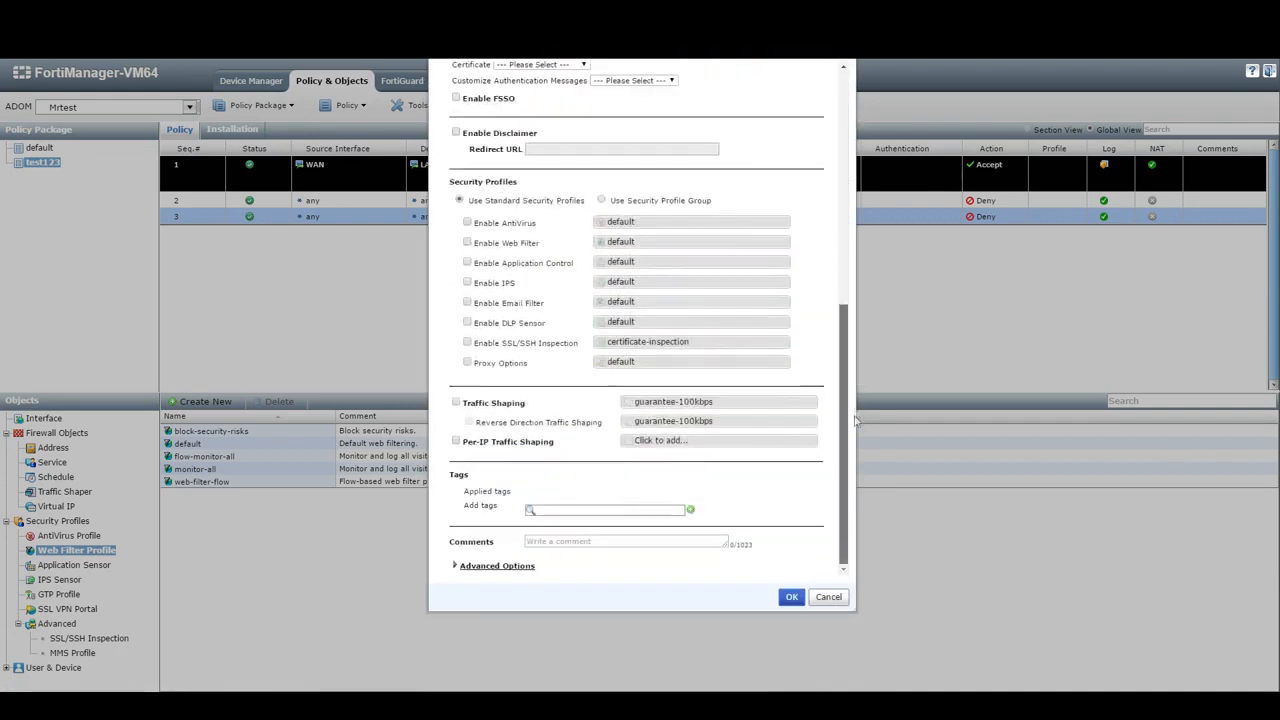
{"action": "left_click", "coordinate": [467, 222]}
{"action": "left_click", "coordinate": [640, 273]}
{"action": "left_click", "coordinate": [618, 299]}
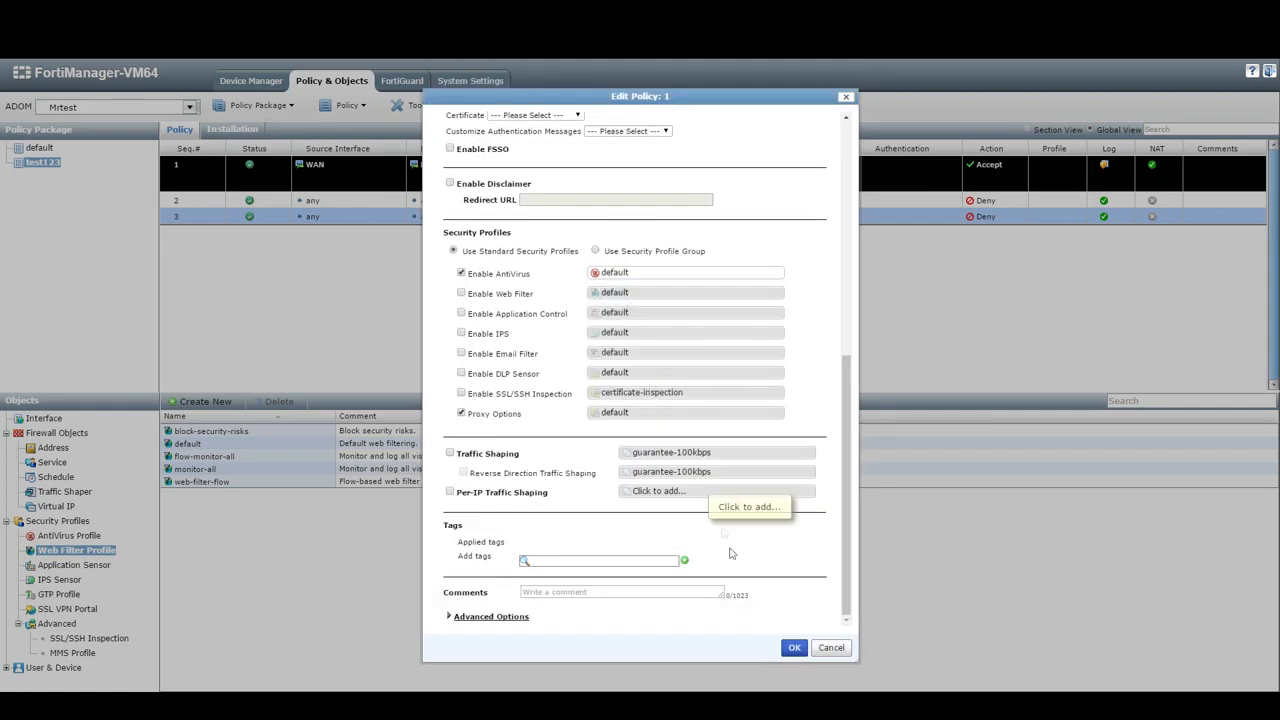
{"action": "left_click", "coordinate": [794, 647]}
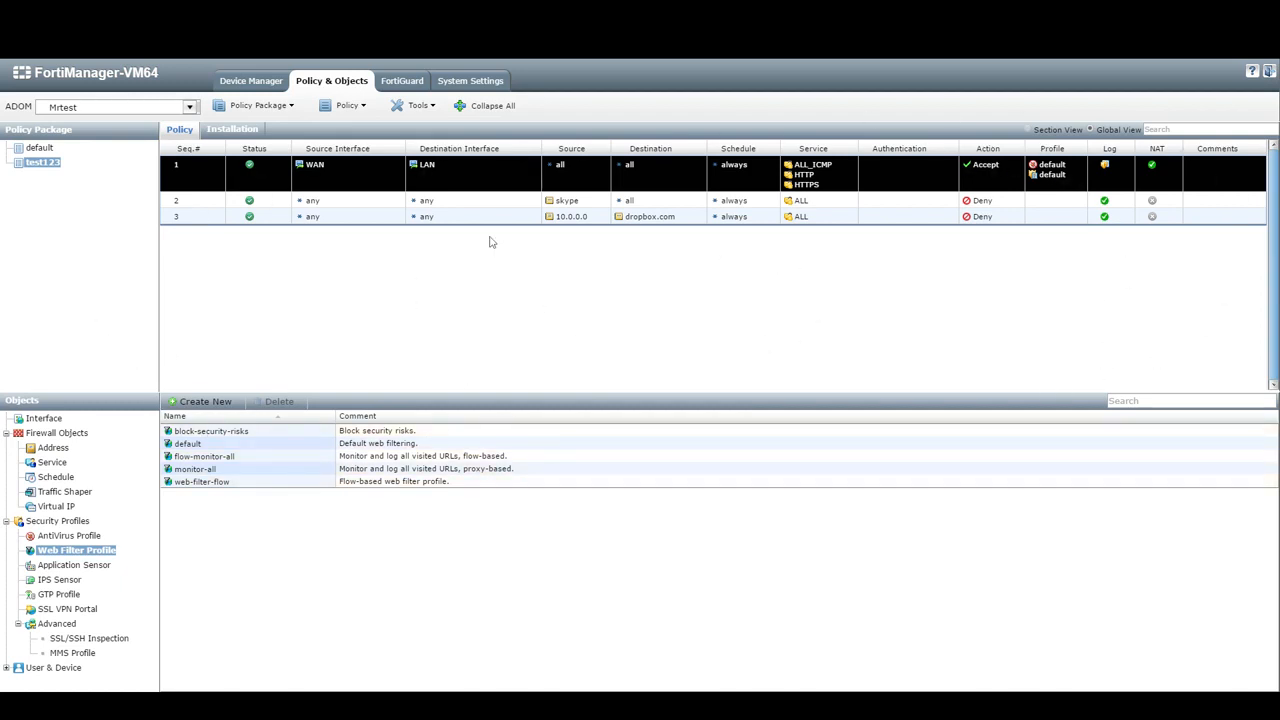
{"action": "left_click", "coordinate": [363, 107]}
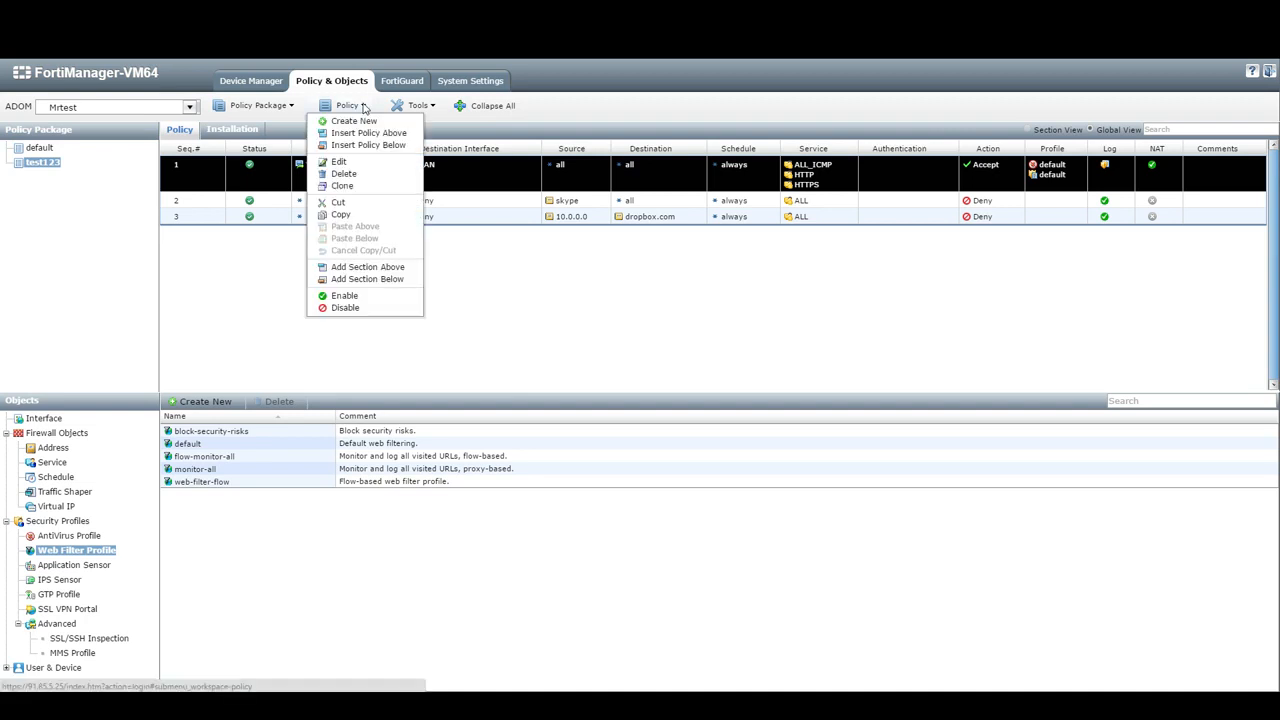
- Start the Install Wizard for test123, creating a revision with comment 233445
{"action": "left_click", "coordinate": [258, 105]}
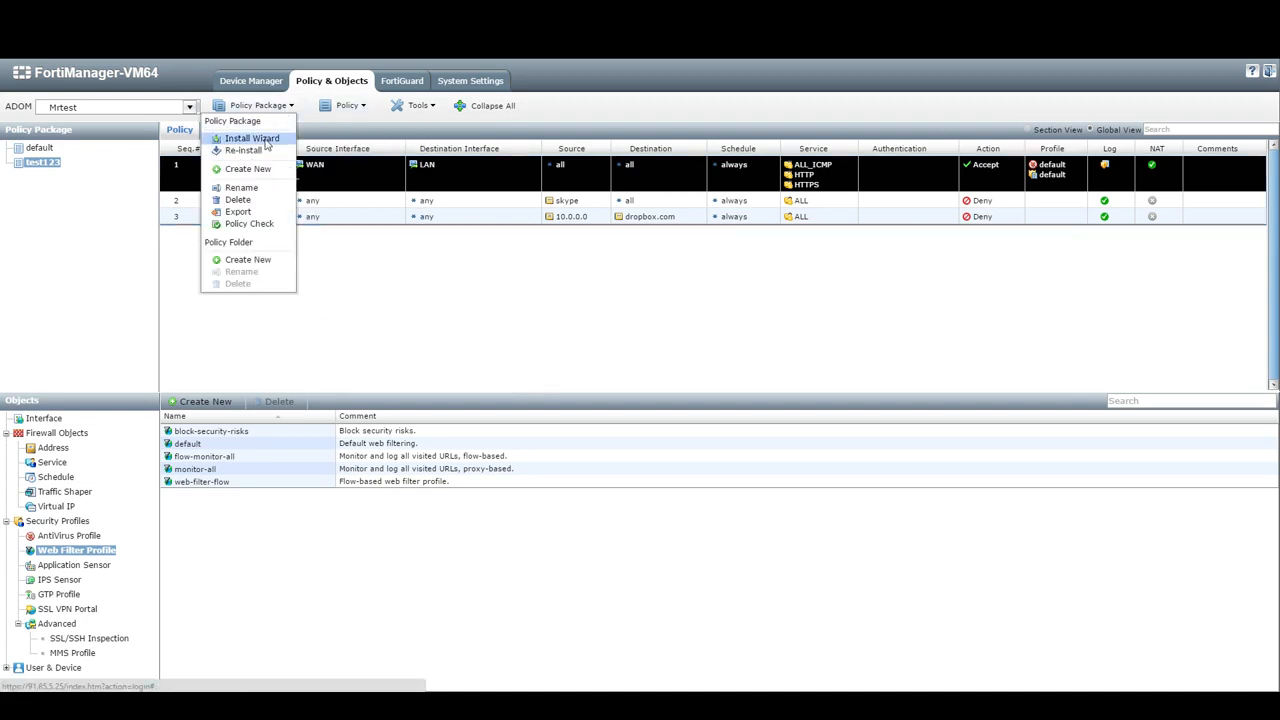
{"action": "left_click", "coordinate": [252, 138]}
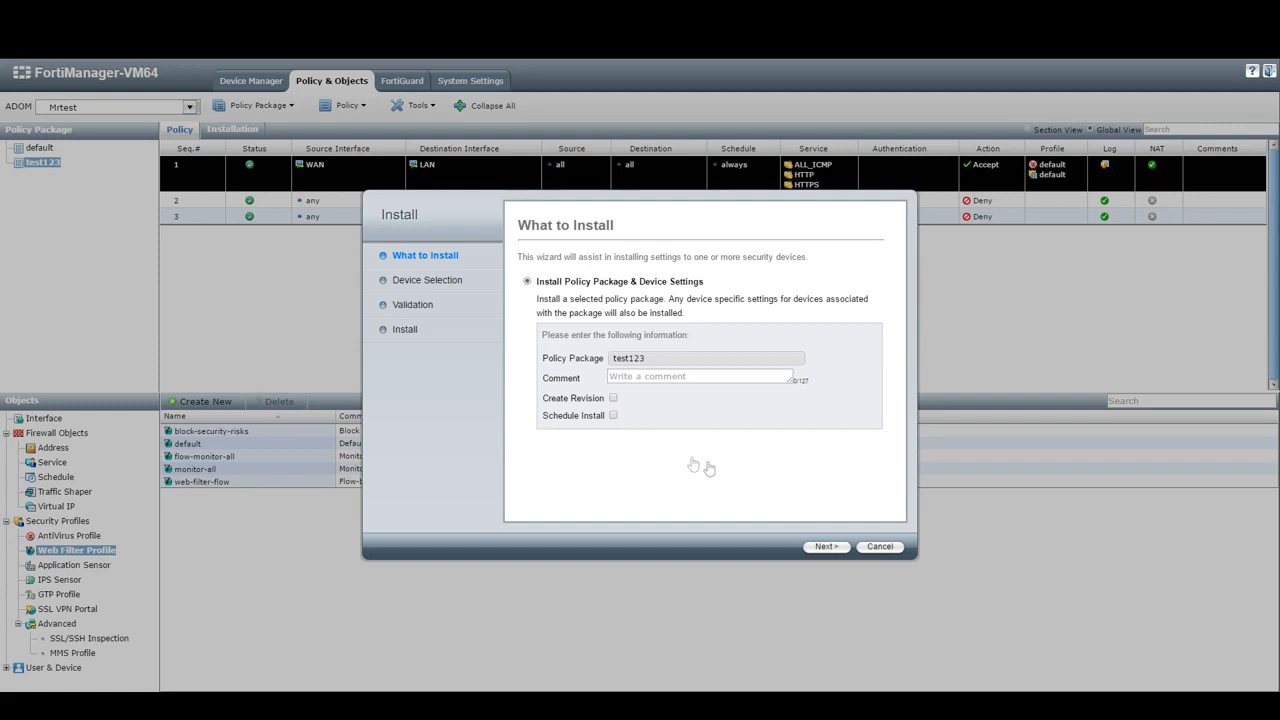
{"action": "left_click", "coordinate": [613, 399]}
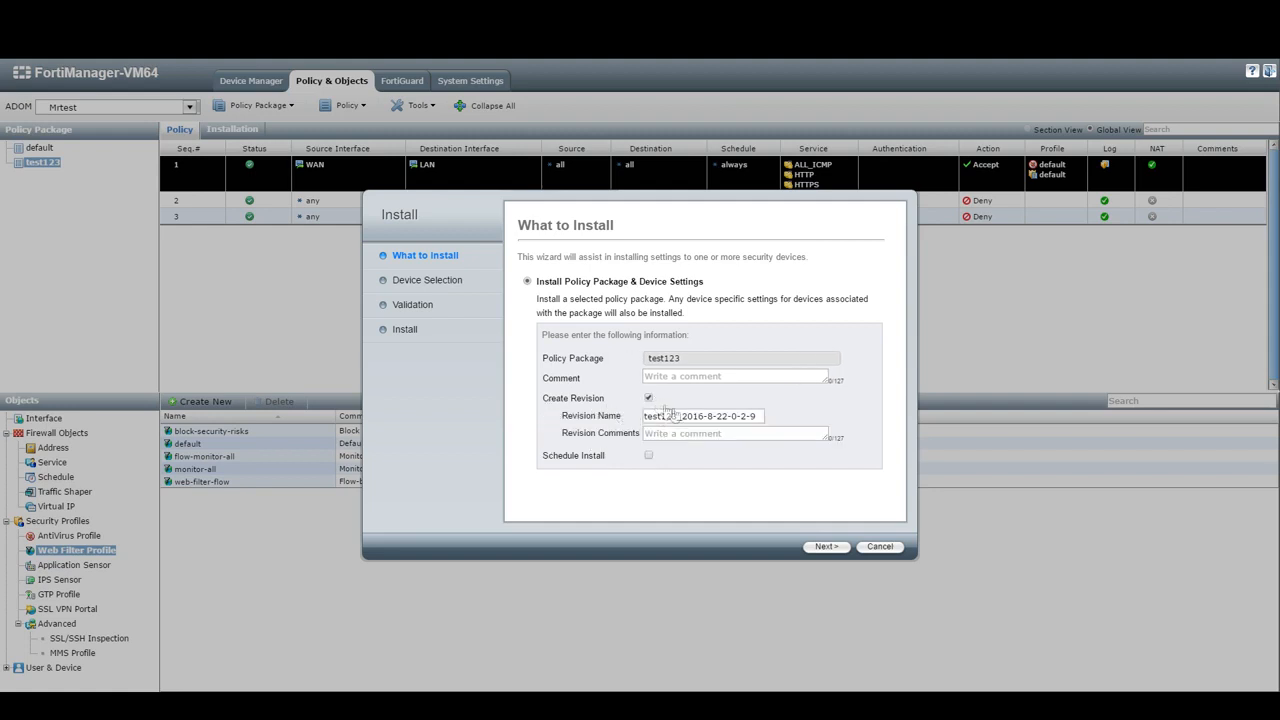
{"action": "left_click", "coordinate": [704, 416]}
{"action": "triple_click", "coordinate": [703, 417]}
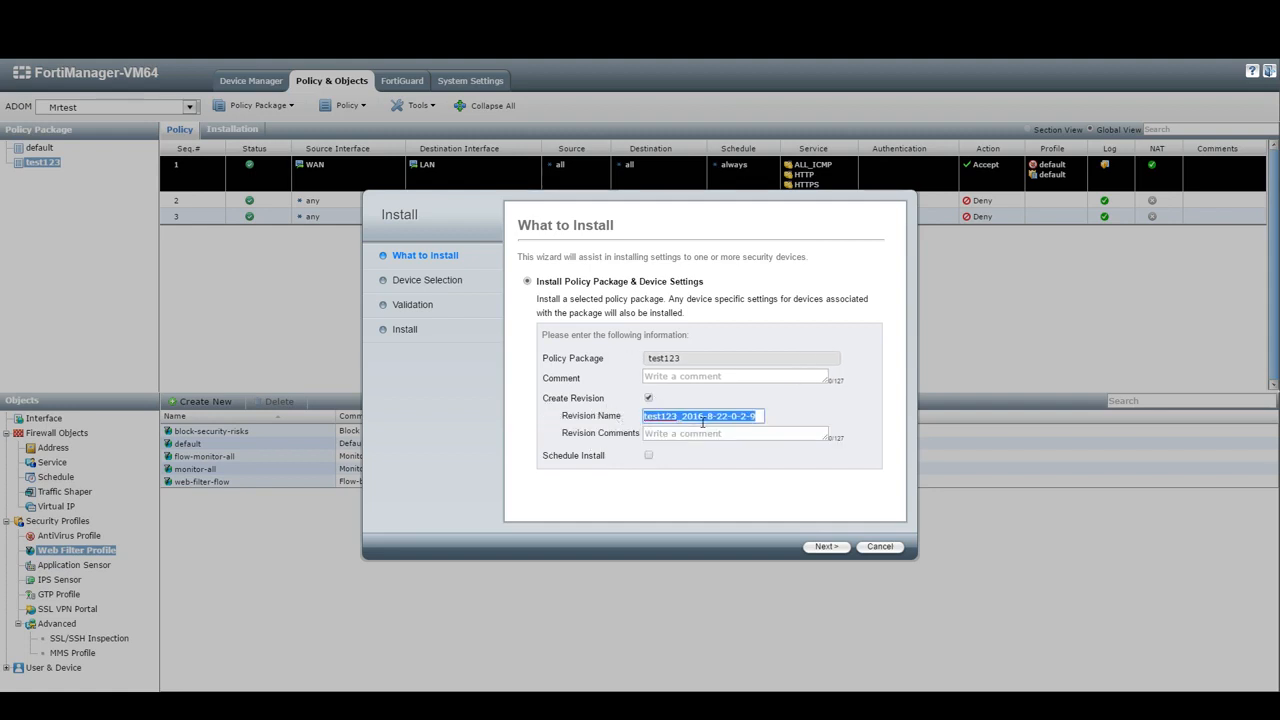
{"action": "left_click", "coordinate": [684, 376]}
{"action": "type", "text": "233445"}
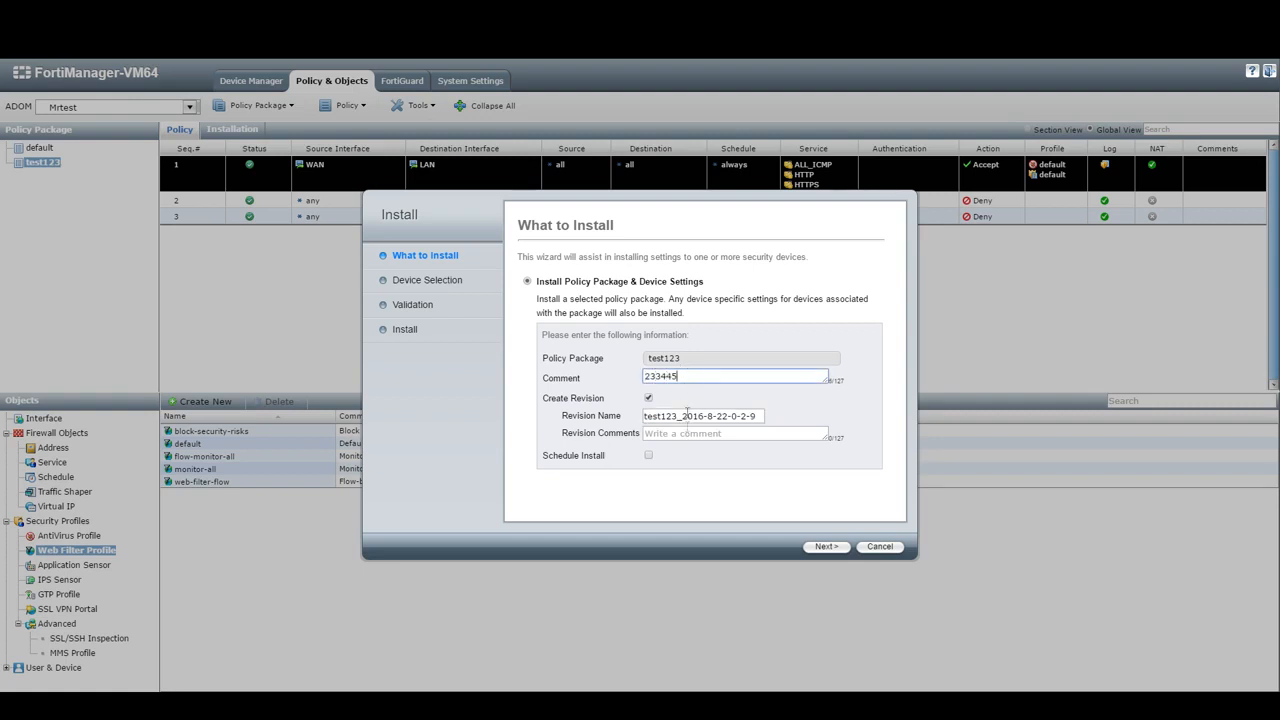
{"action": "left_click_drag", "start_coordinate": [690, 378], "coordinate": [610, 390]}
{"action": "key", "text": "ctrl+c"}
{"action": "left_click", "coordinate": [673, 433]}
{"action": "key", "text": "ctrl+v"}
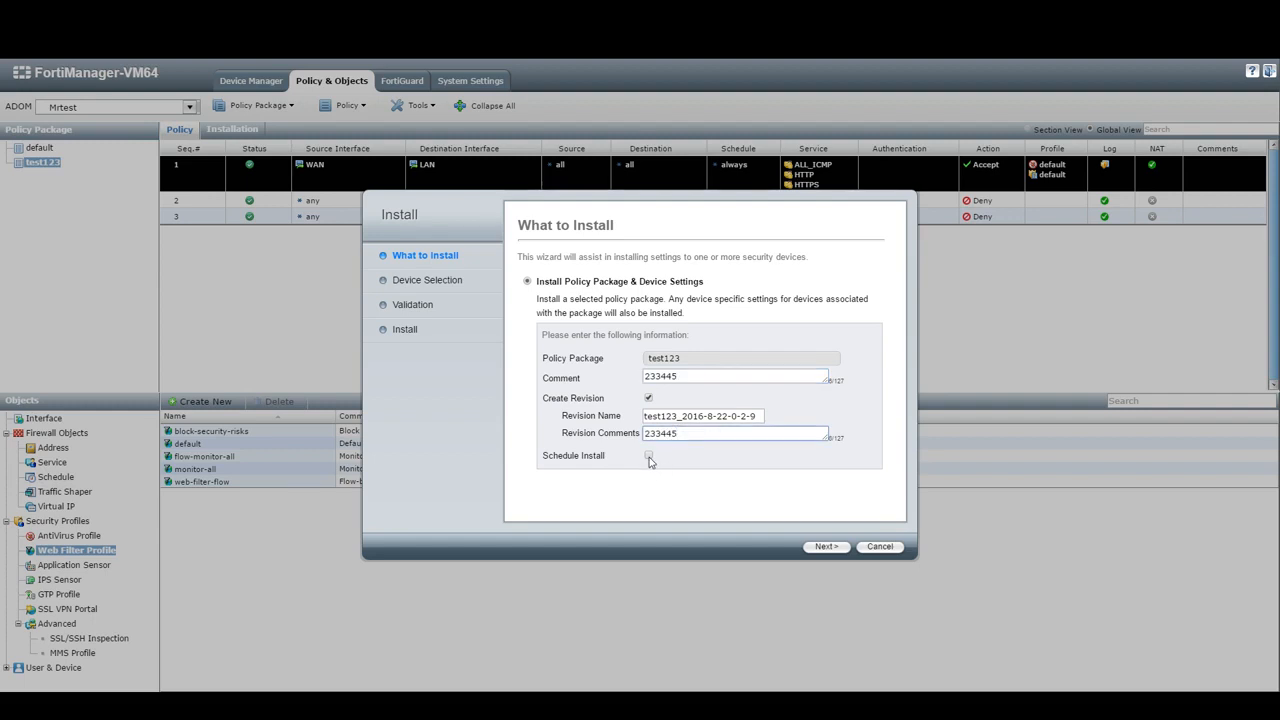
- Target FortiGate-VM64, validate, and install the package
{"action": "left_click", "coordinate": [826, 546]}
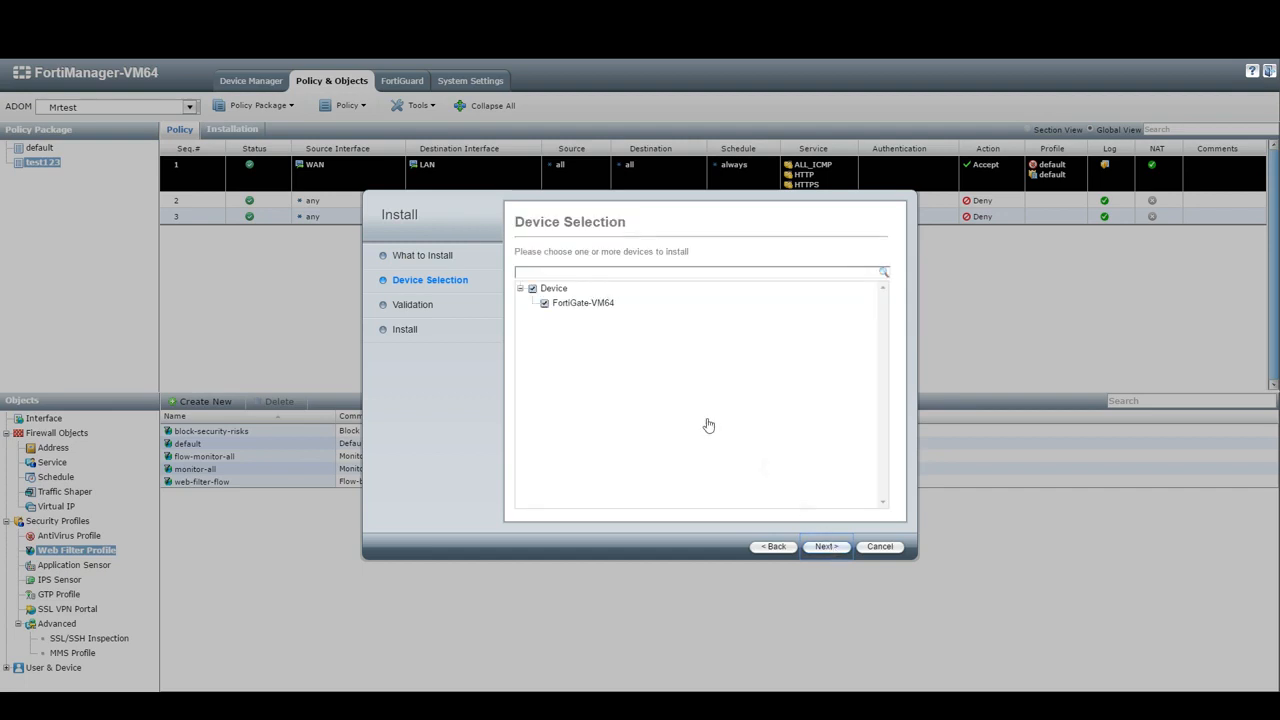
{"action": "left_click", "coordinate": [826, 547]}
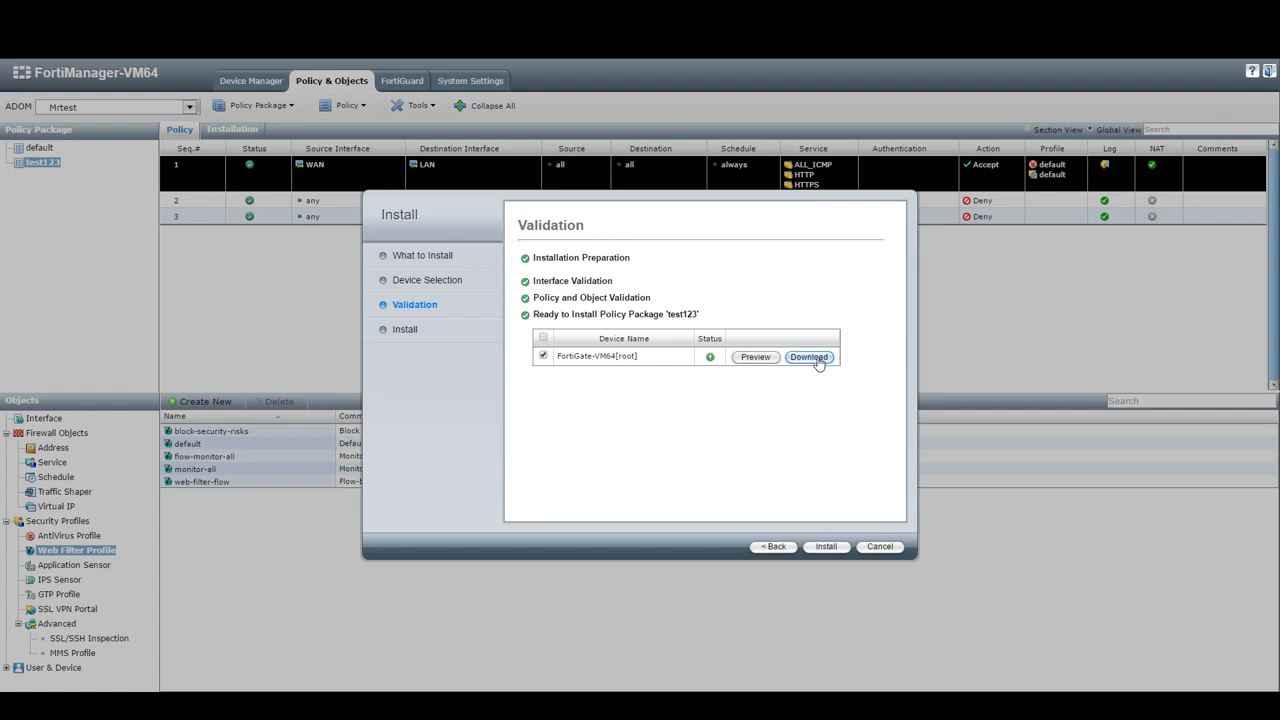
{"action": "left_click", "coordinate": [836, 547]}
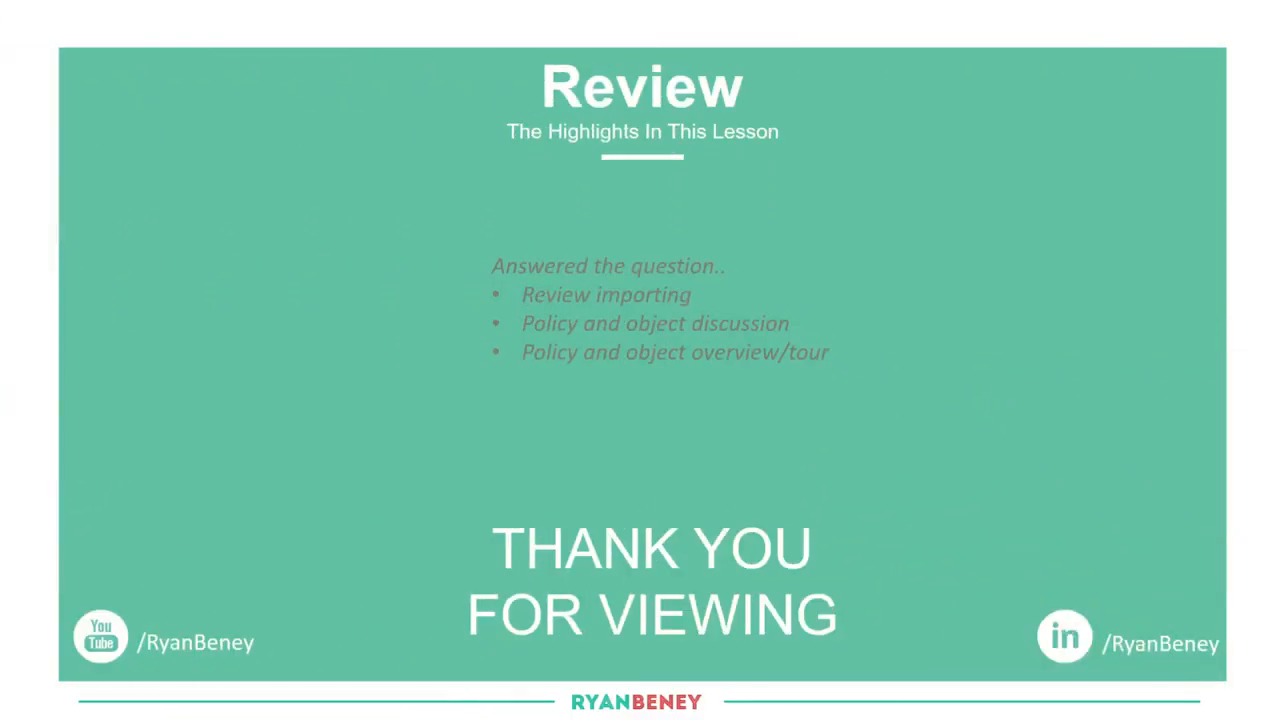
{"action": "mouse_move", "coordinate": [742, 266]}
{"action": "left_mouse_down"}
{"action": "mouse_move", "coordinate": [846, 236]}
{"action": "mouse_move", "coordinate": [833, 248]}
{"action": "left_mouse_up"}
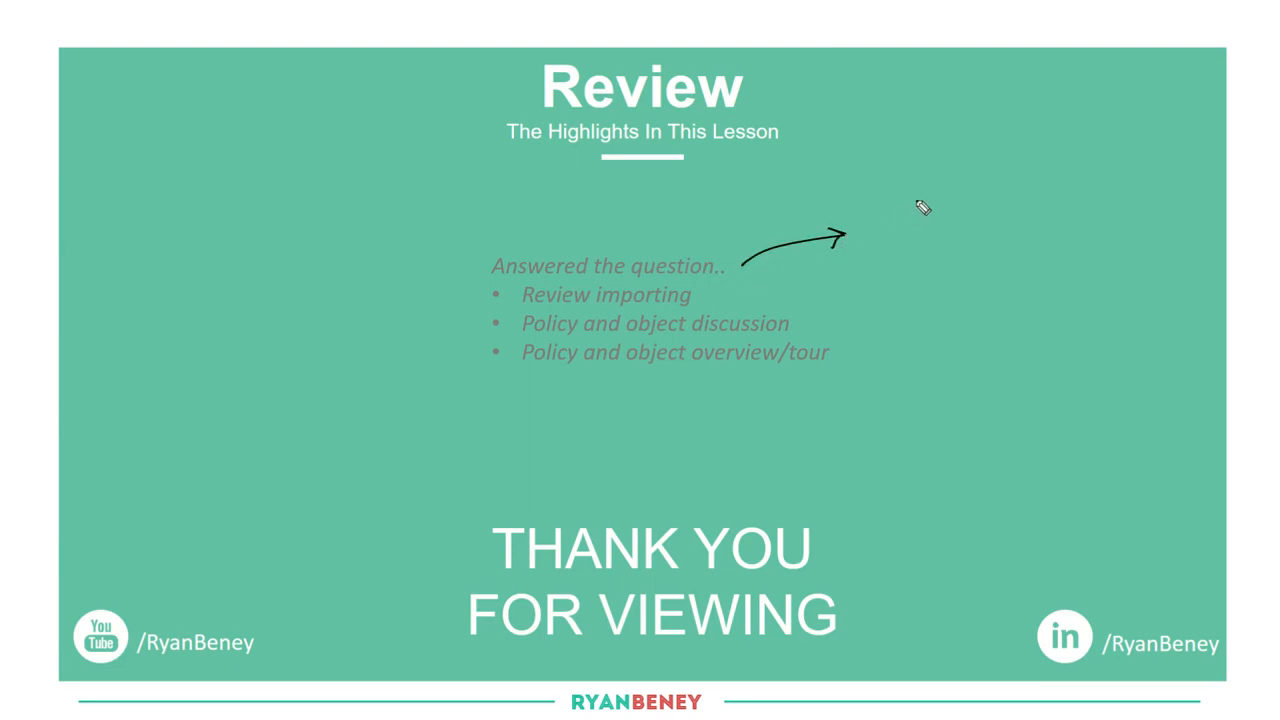